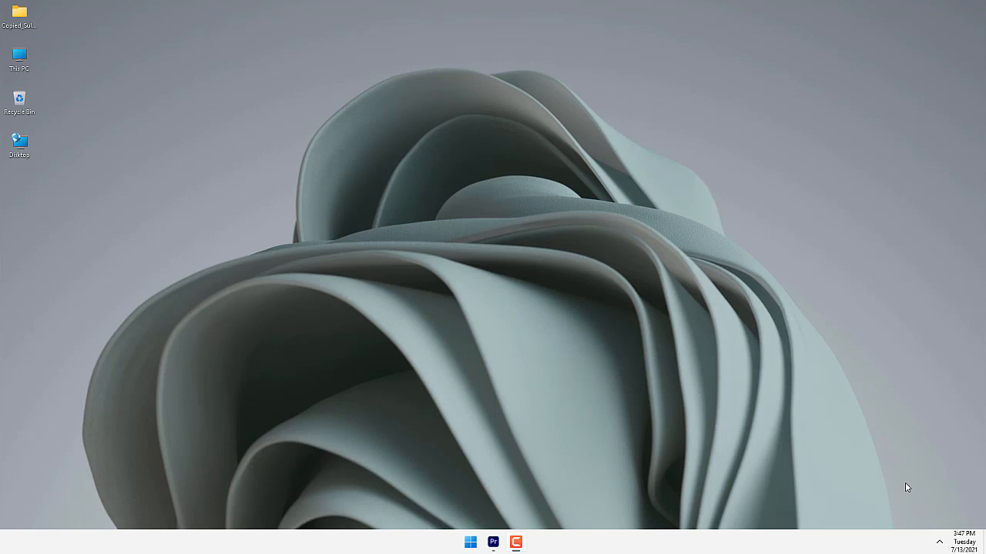
Switch to Premiere Pro and create a project named "Top 10" with the GPU Acceleration (CUDA) renderer, accepting the project conversion.
click(493, 543)
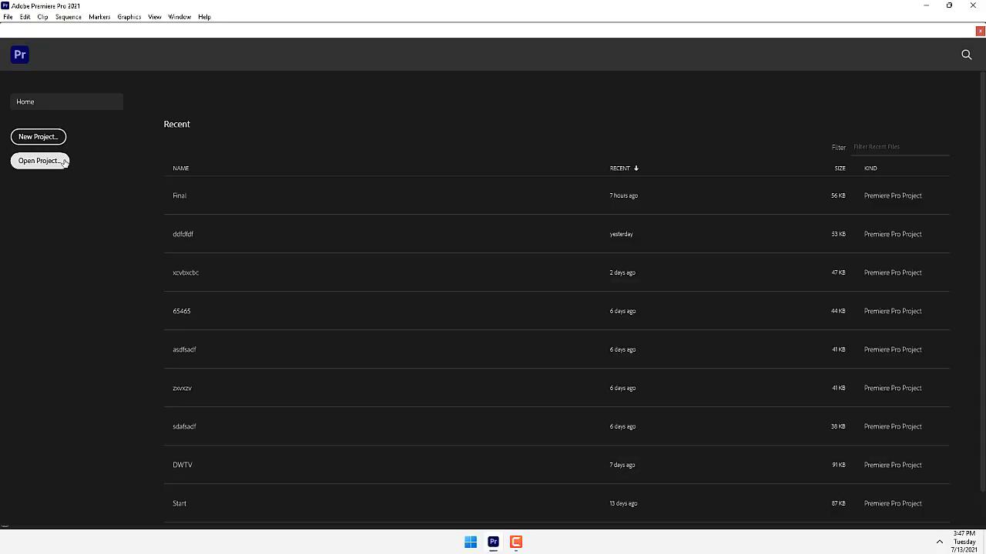
click(51, 136)
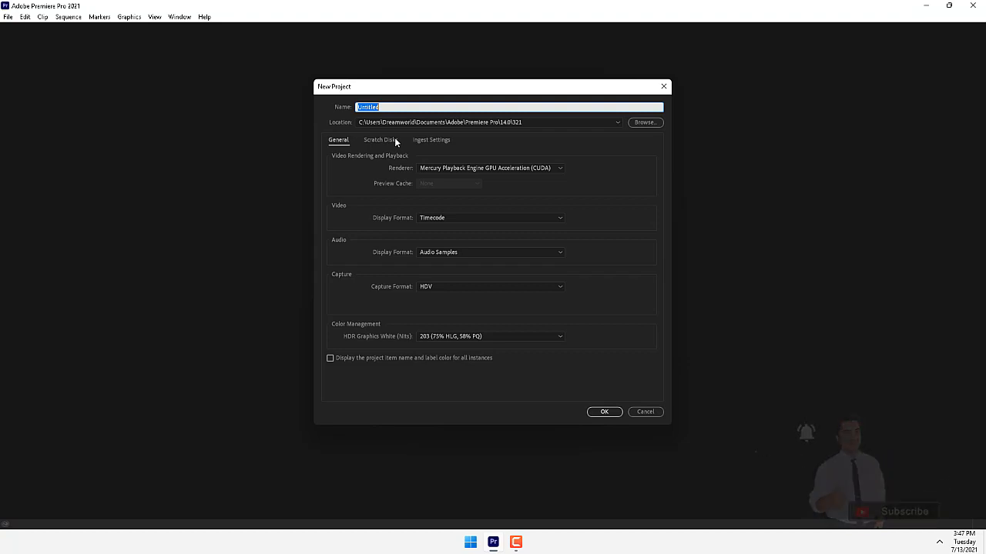
text(10)
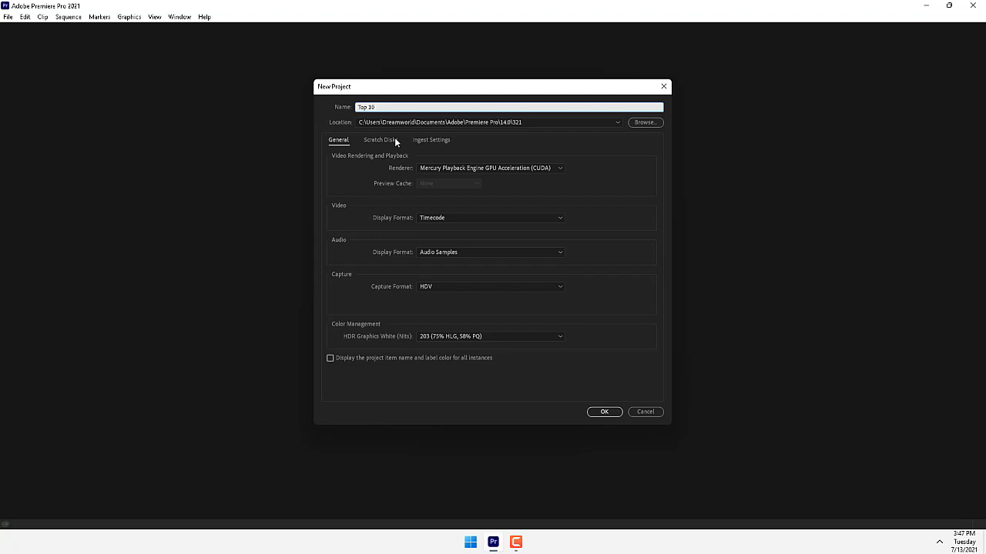
click(523, 169)
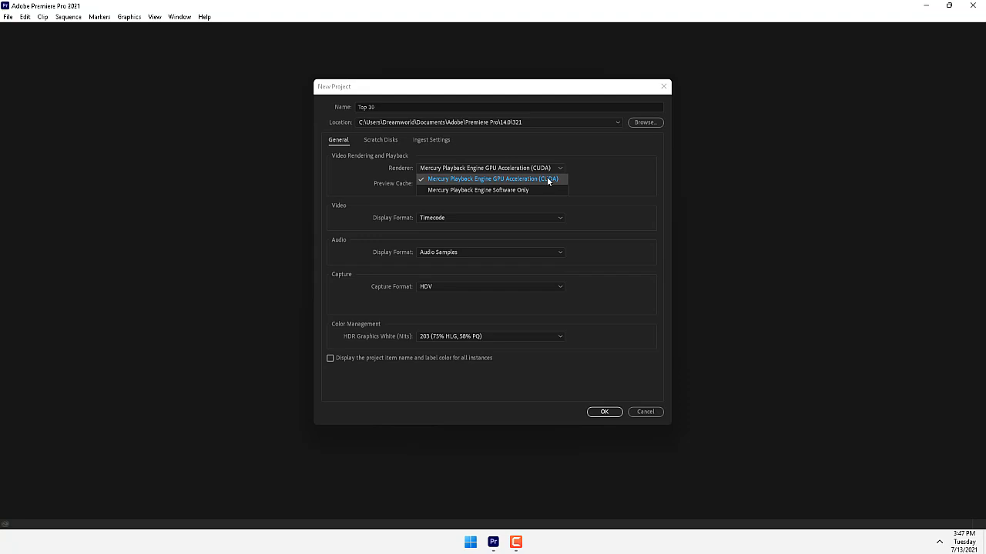
click(614, 194)
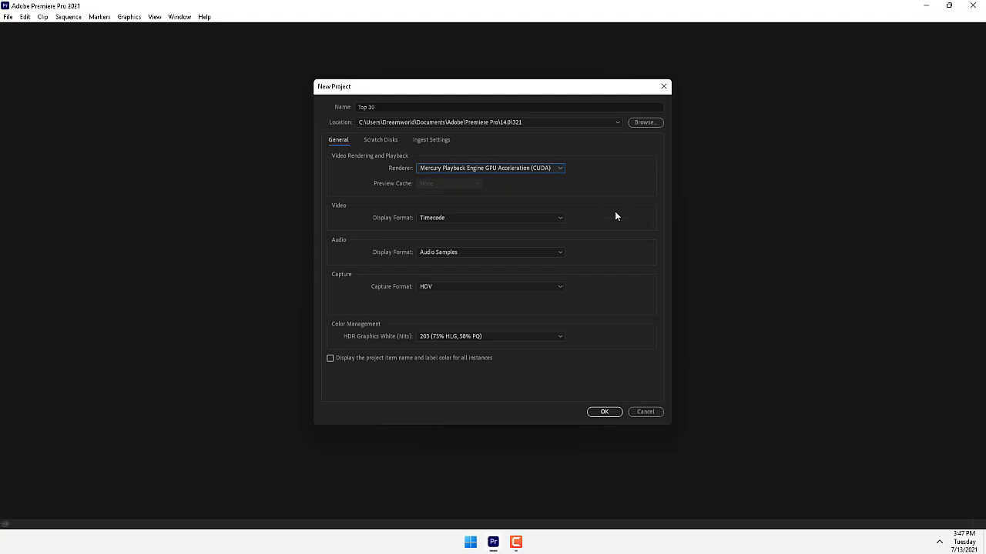
click(604, 412)
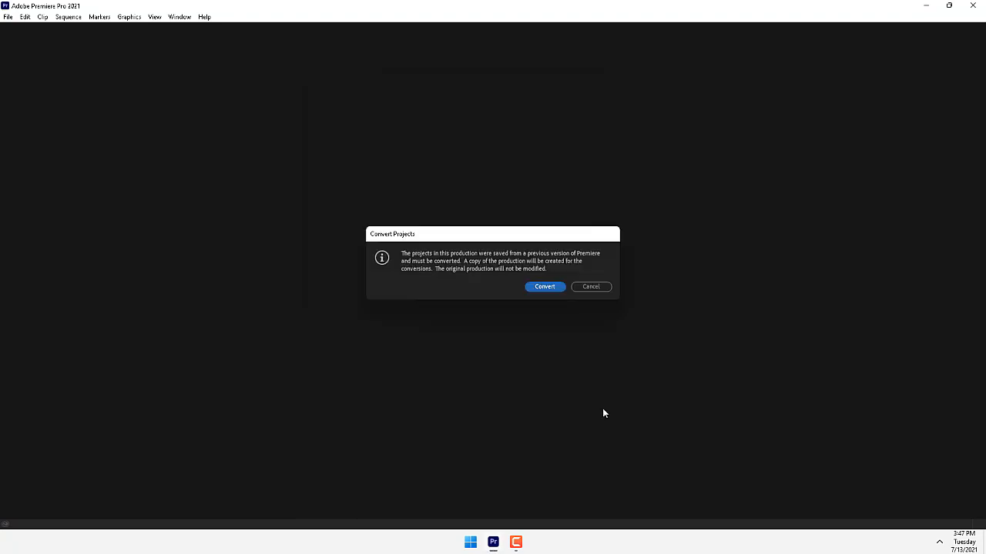
click(549, 287)
click(578, 284)
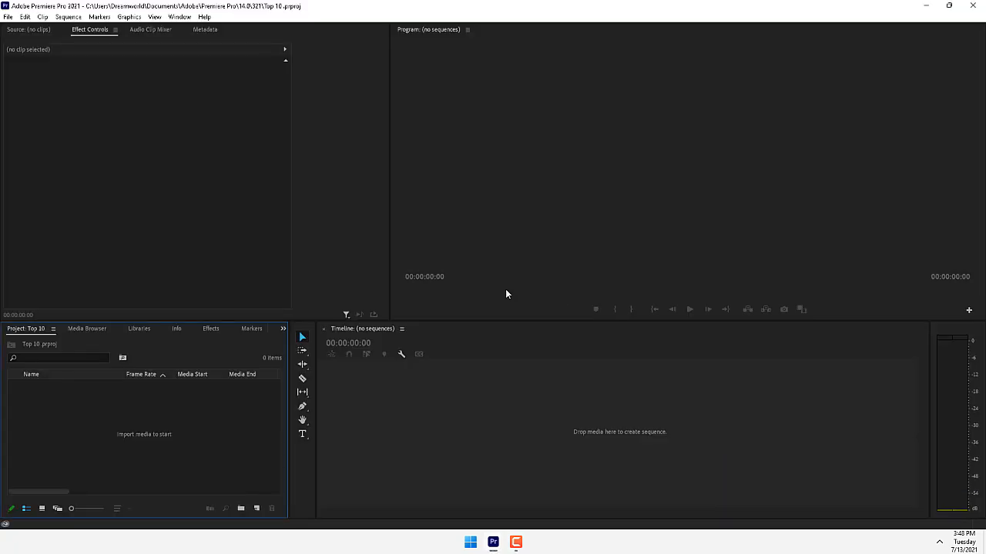
Import Final Dw.mp4 from the Tvc folder on Local Disk (E:) into the project.
double_click(147, 428)
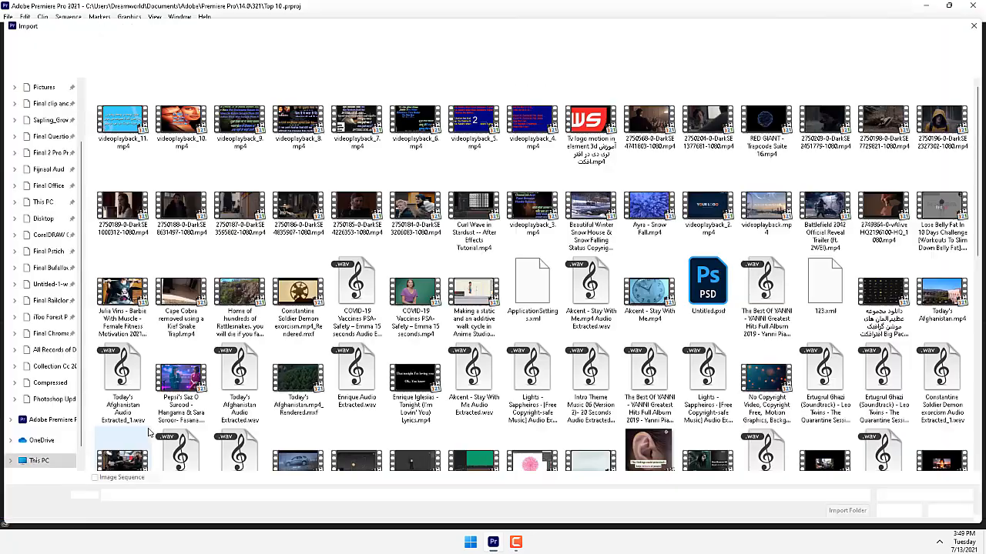
click(43, 201)
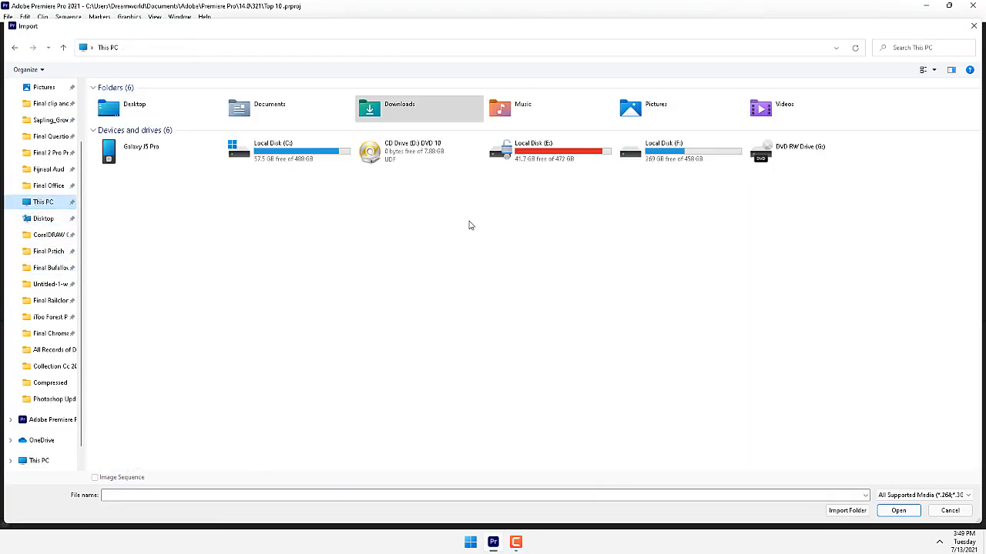
double_click(563, 163)
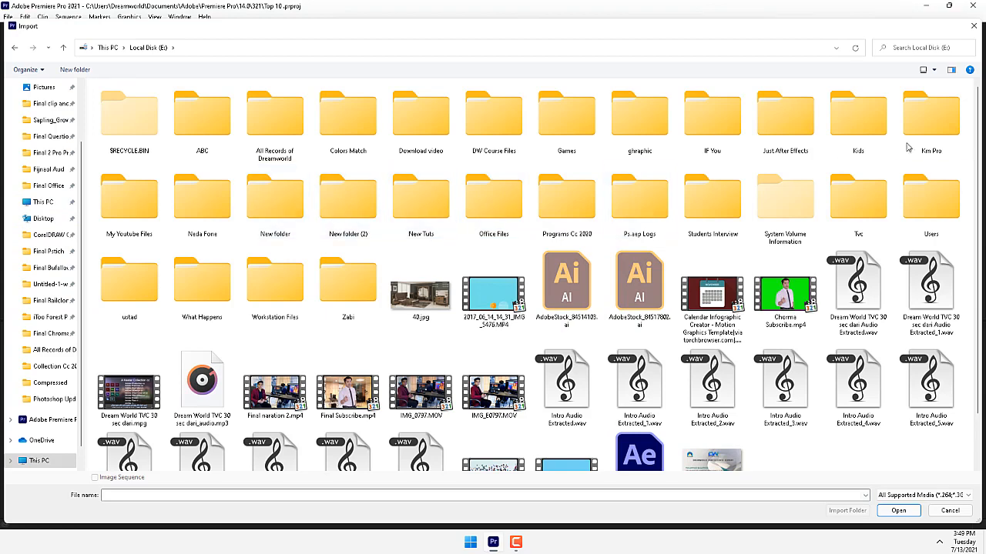
click(816, 121)
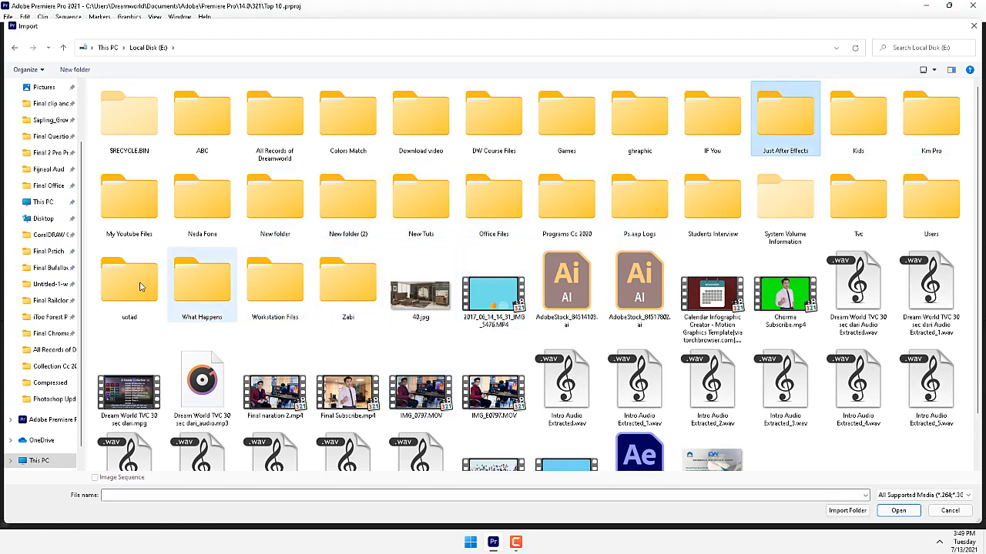
double_click(864, 214)
click(171, 117)
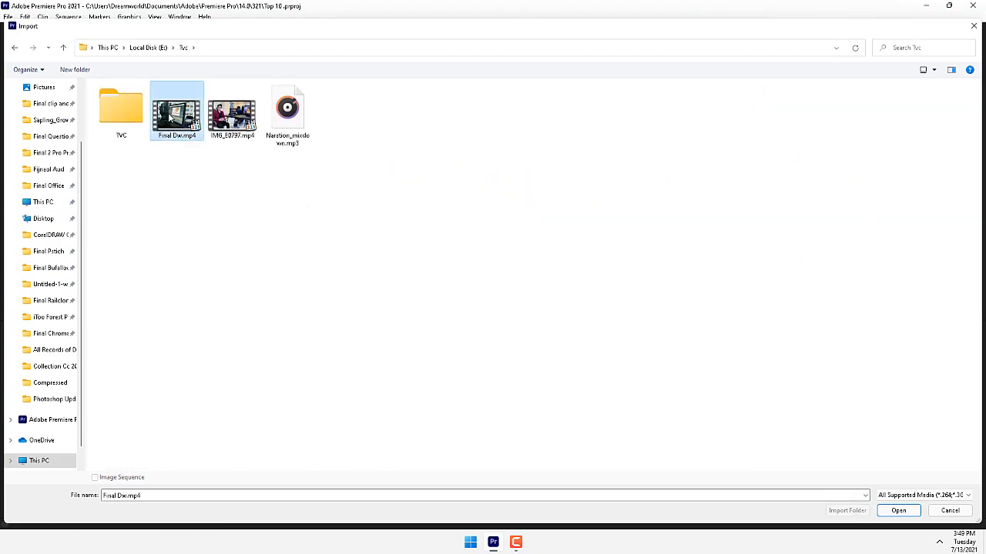
double_click(170, 117)
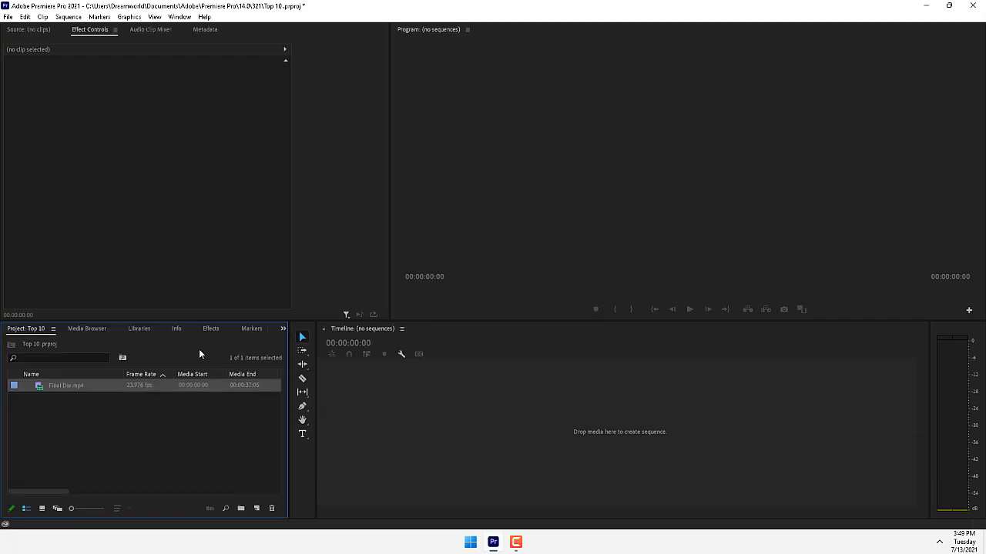
Create a sequence from Final Dw.mp4 in the timeline and set the program playback resolution to 1/4.
drag(40, 386, 589, 443)
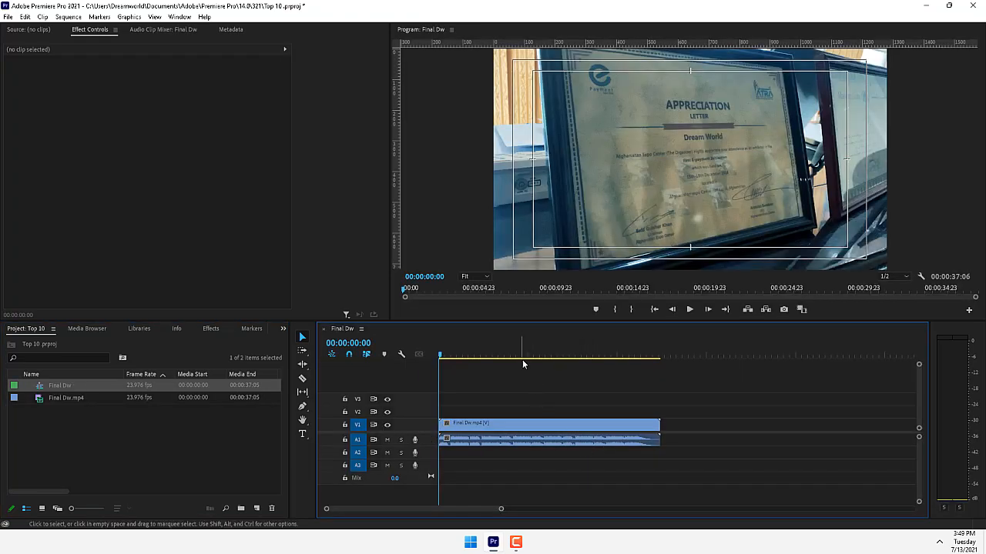
click(556, 356)
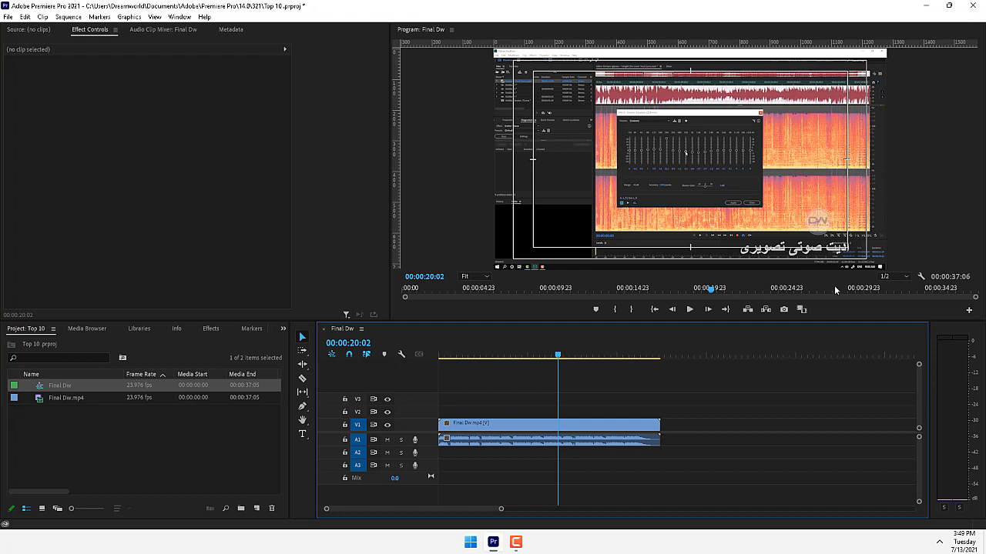
click(885, 277)
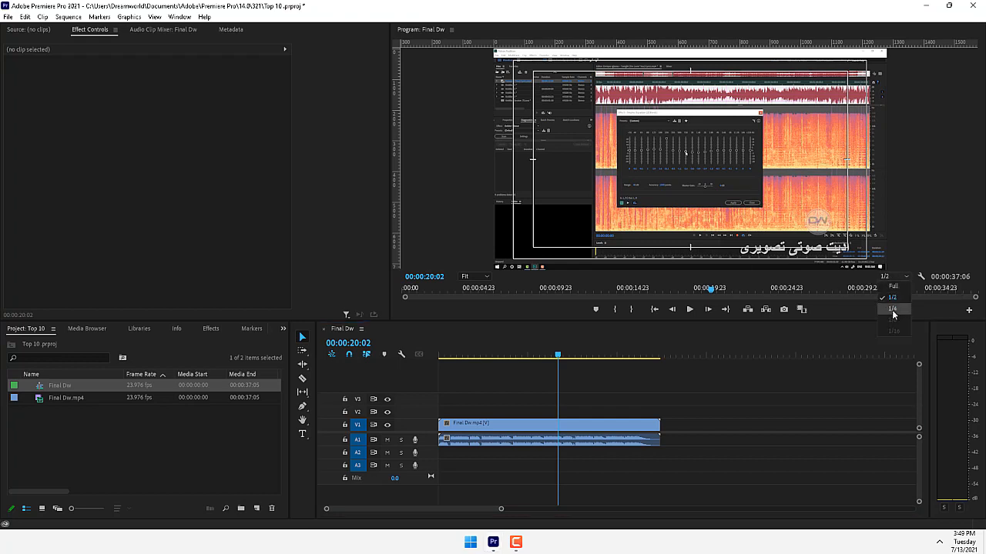
click(892, 309)
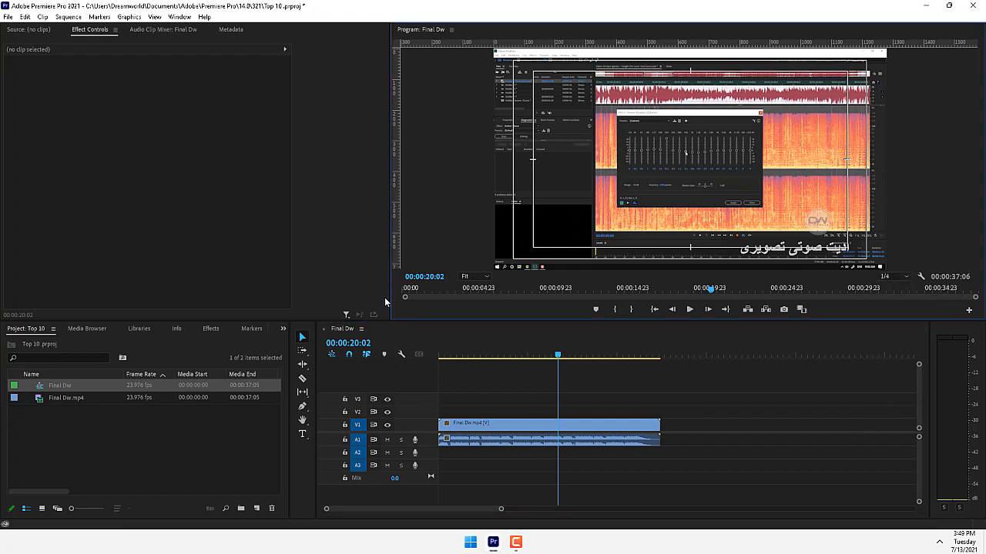
mouse_move(539, 355)
mouse_down()
mouse_move(513, 357)
mouse_move(543, 356)
mouse_move(532, 356)
mouse_up()
Set the system speaker volume to 17.
click(940, 542)
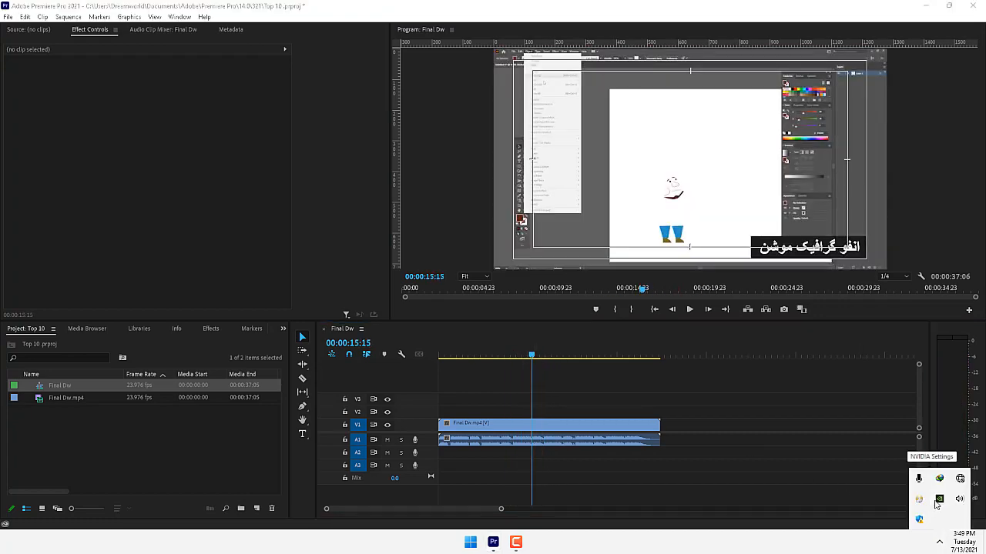
click(960, 501)
drag(876, 517, 854, 516)
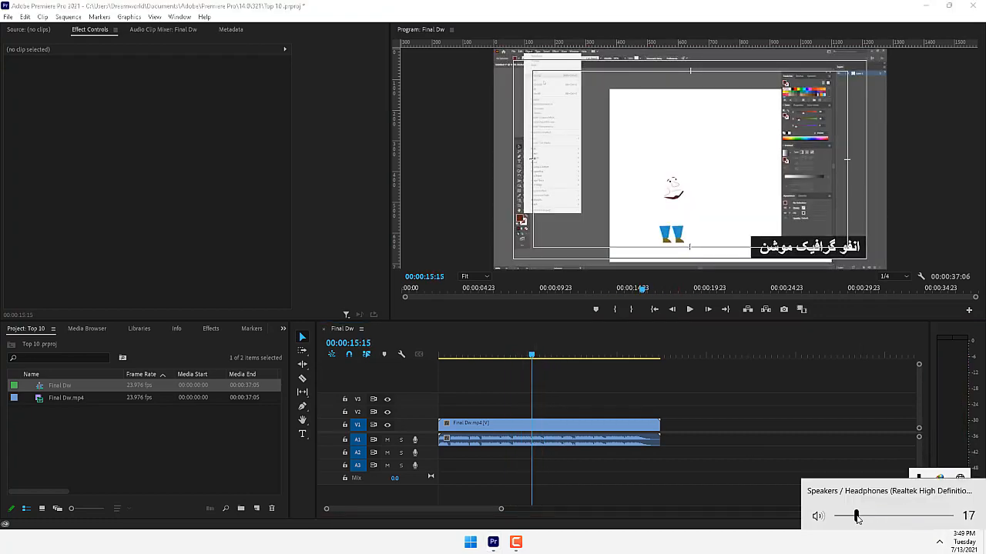
click(813, 420)
Move the Final Dw.mp4 clip about 17 seconds later in the timeline and unlink its video from its audio.
drag(531, 355, 519, 373)
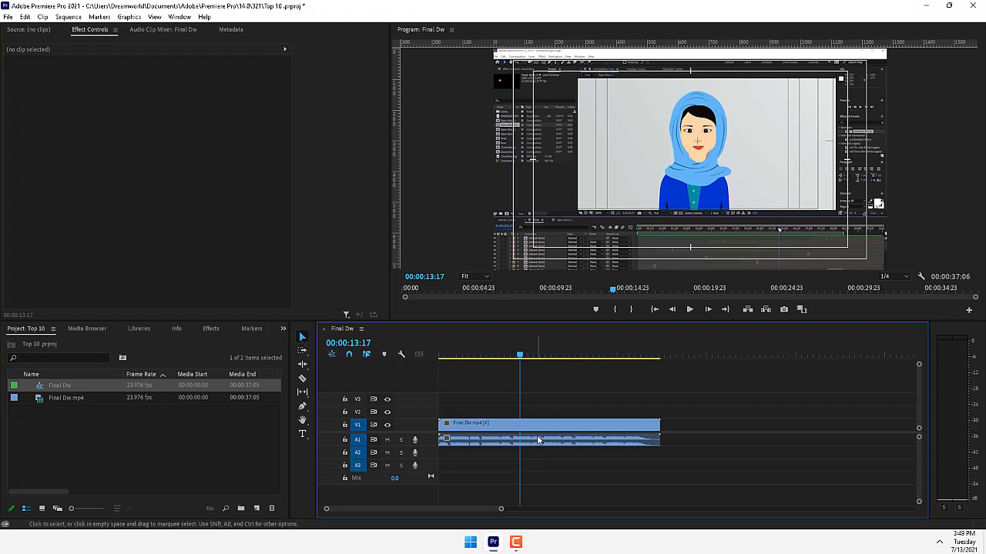
drag(538, 437, 631, 428)
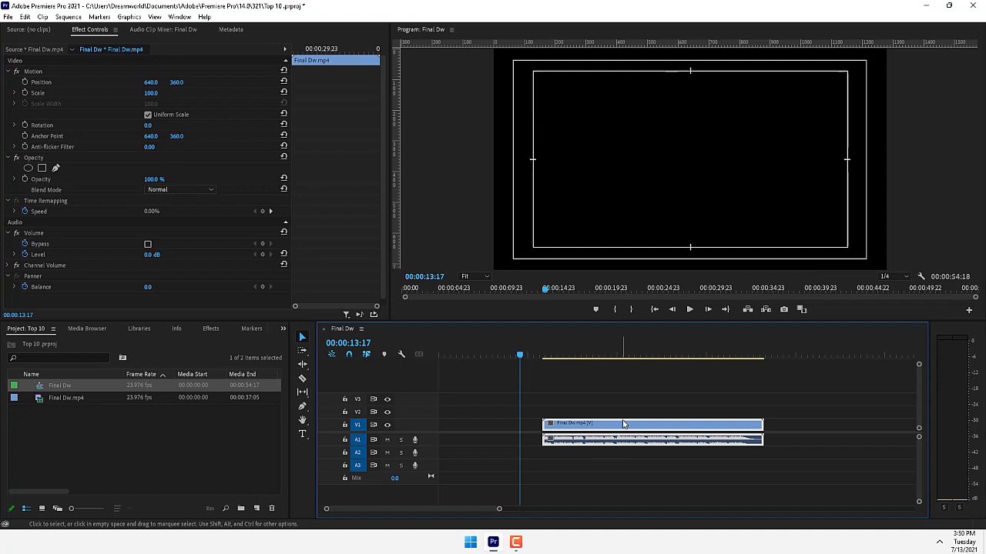
right_click(624, 430)
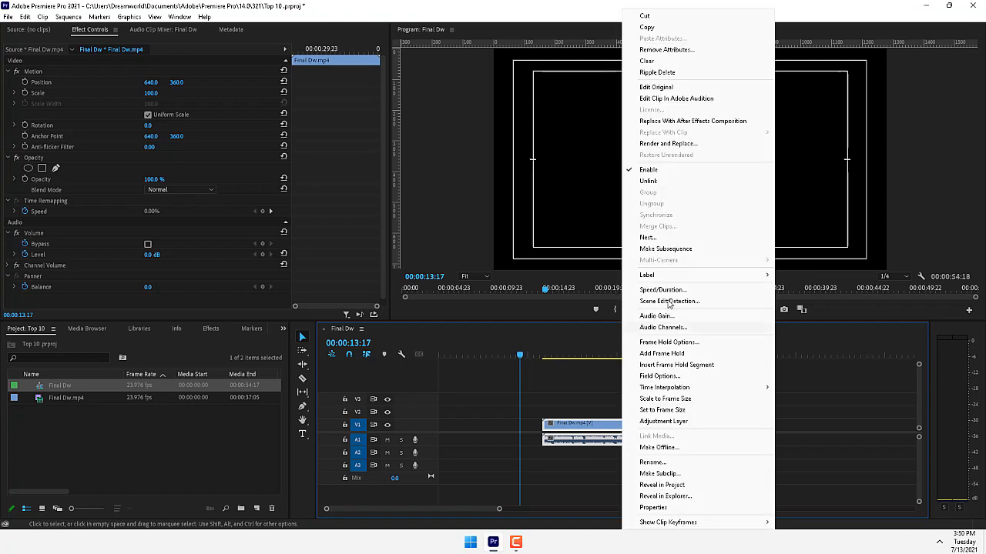
click(664, 181)
mouse_move(618, 429)
mouse_down()
mouse_move(630, 416)
mouse_move(622, 429)
mouse_up()
click(621, 397)
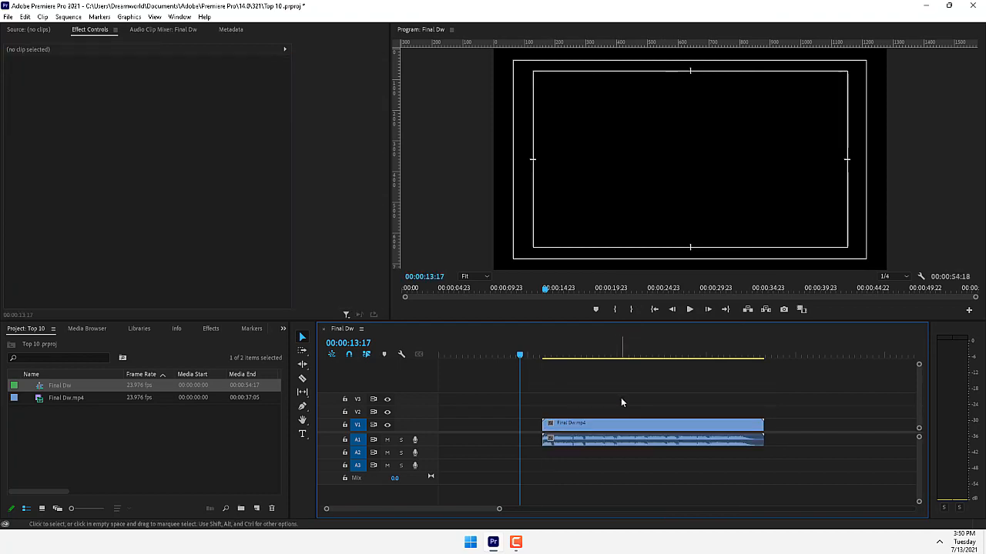
Split the clip's video and audio into five segments at four points with the Razor tool.
drag(569, 339, 584, 345)
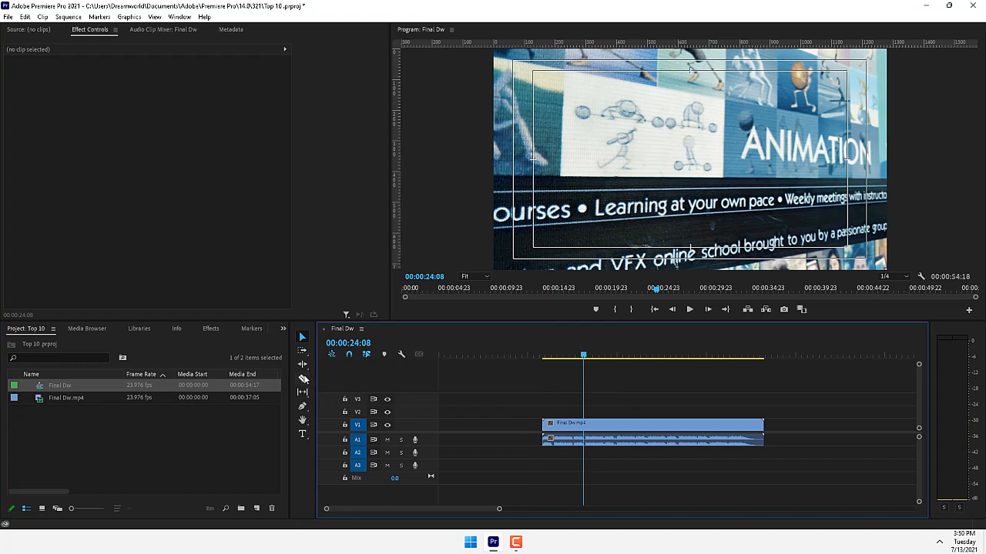
click(303, 379)
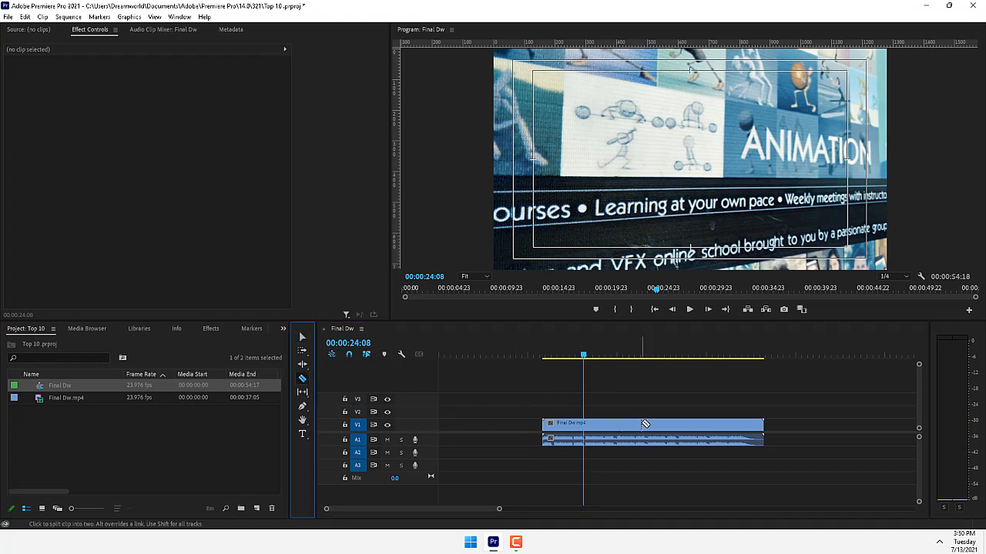
click(593, 425)
click(632, 425)
click(664, 426)
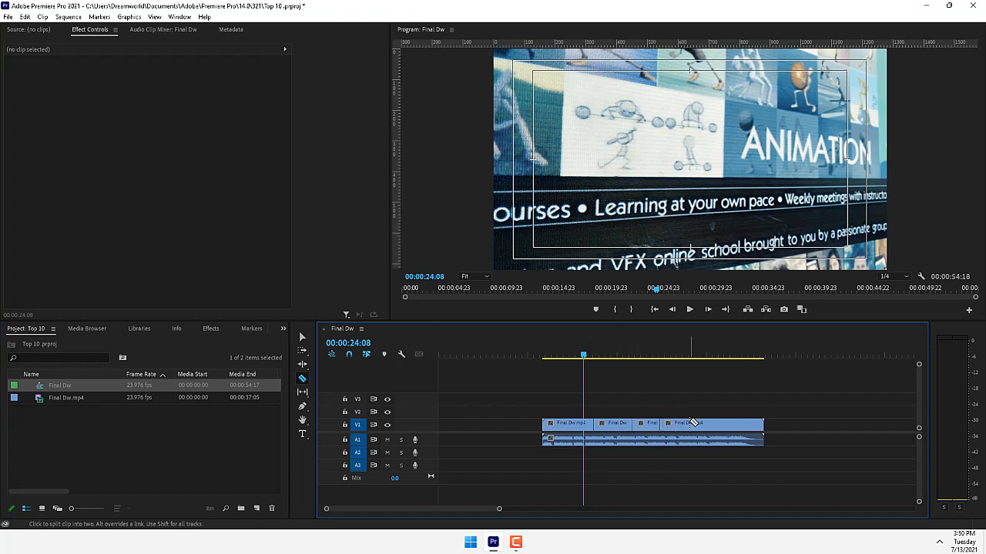
click(690, 439)
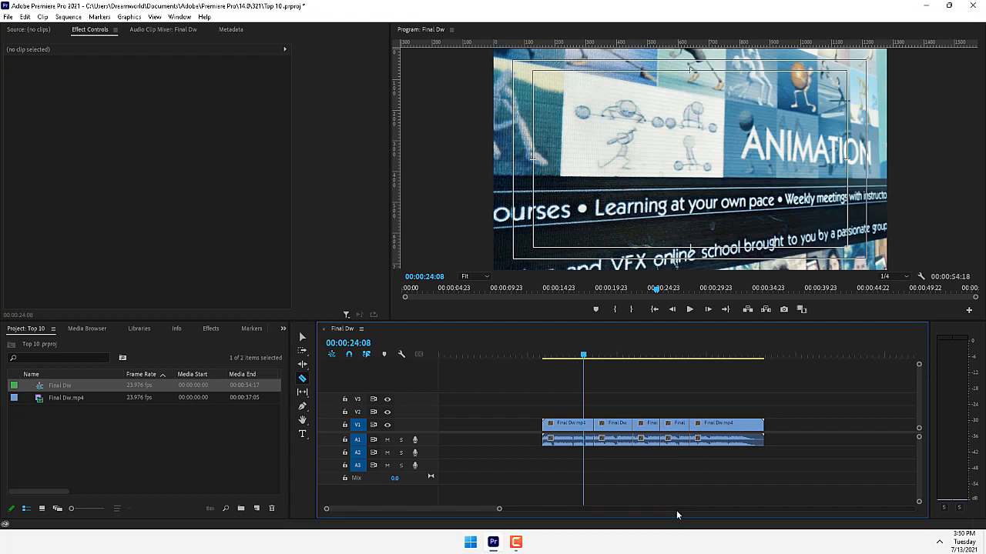
Move the first segment earlier and back into place with the Selection tool, then select all segments and clear the selection.
key(v)
drag(530, 402, 573, 482)
drag(570, 424, 519, 425)
drag(519, 425, 570, 427)
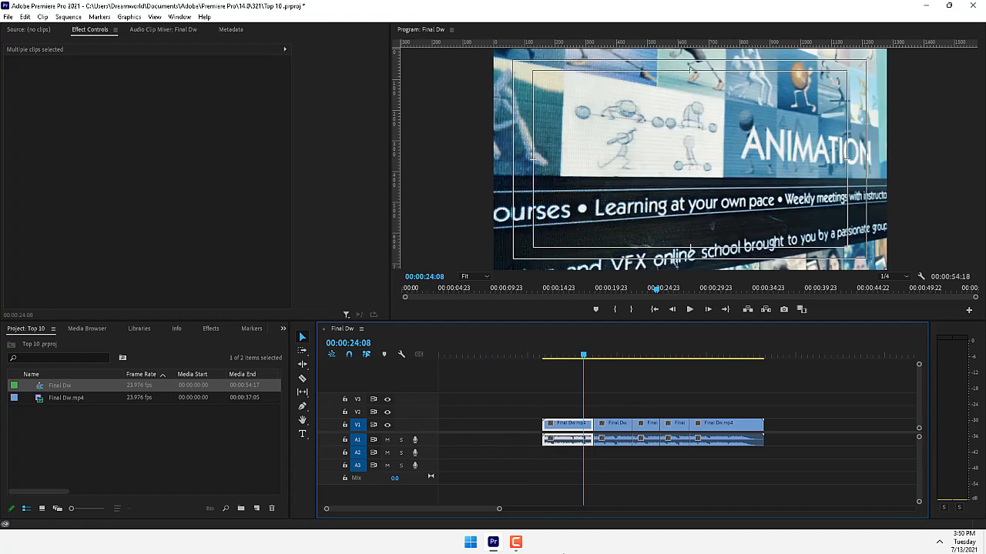
drag(837, 382, 546, 451)
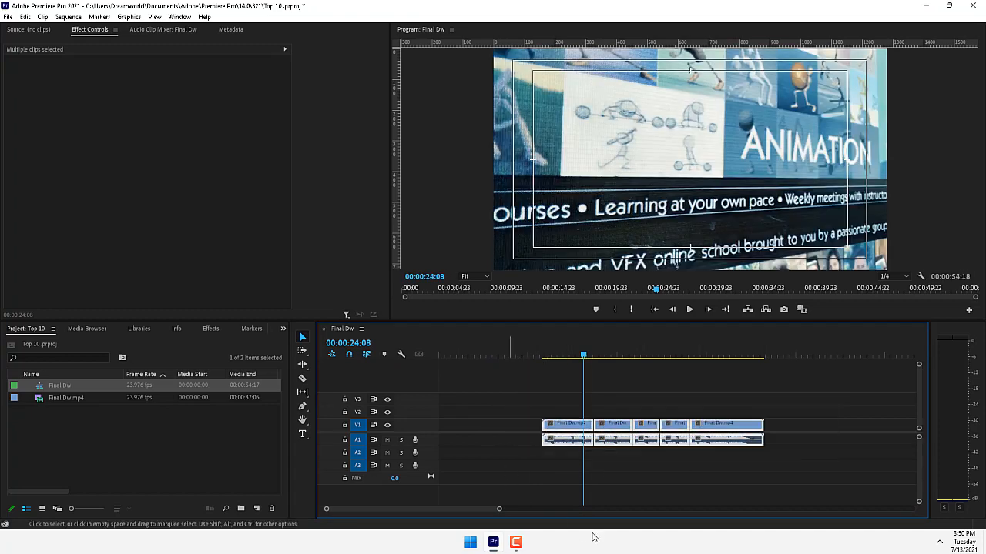
click(695, 476)
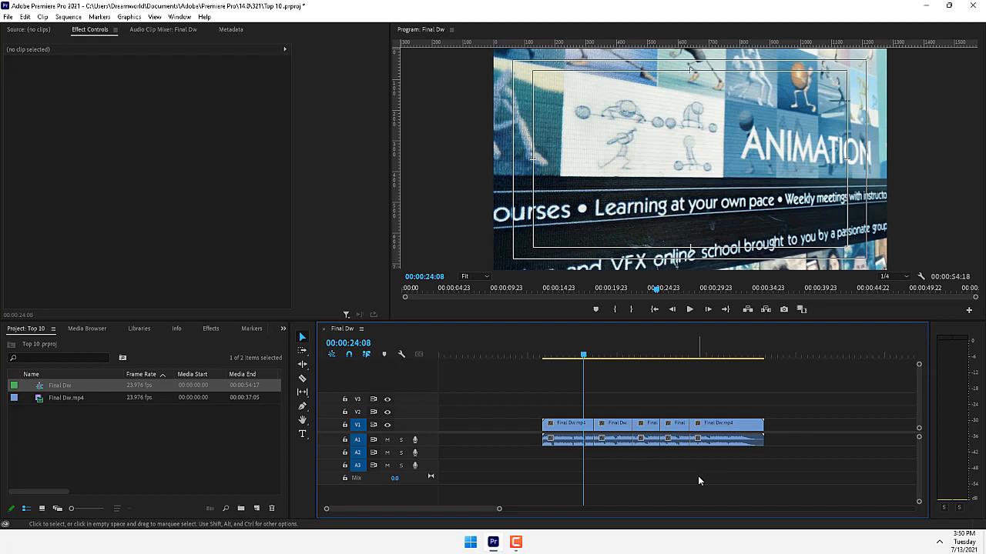
Move the third segment and everything after it about 16 seconds later with the Track Select Forward Tool.
click(302, 352)
click(302, 353)
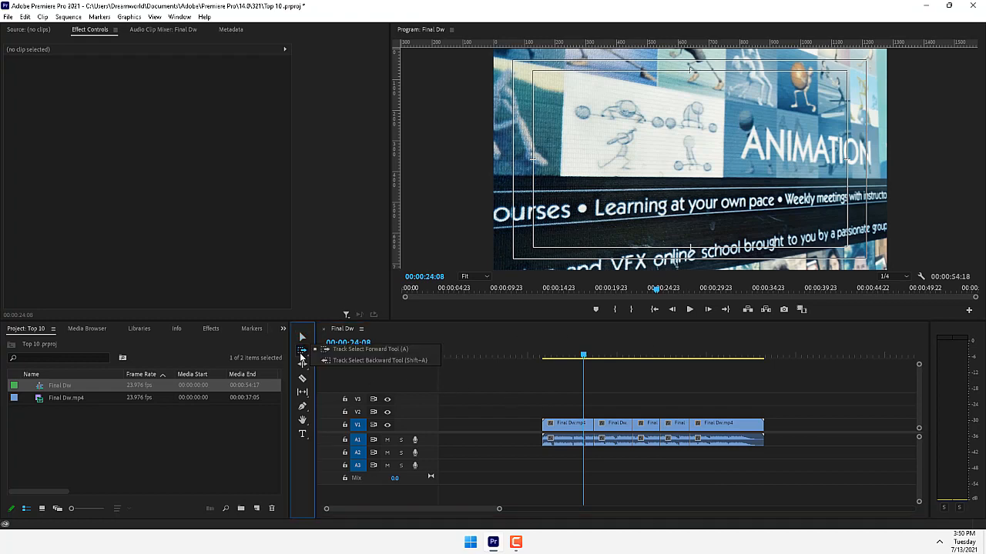
click(373, 350)
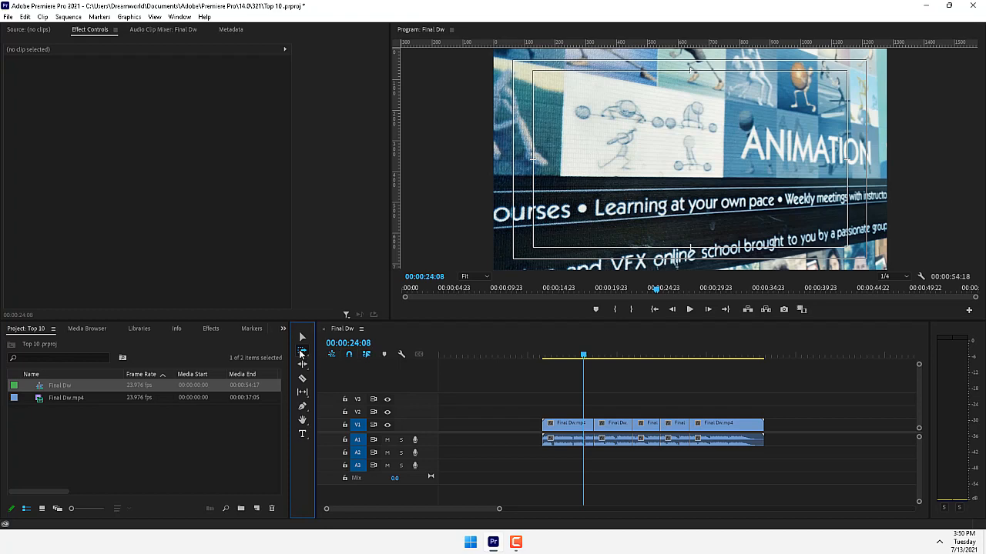
click(302, 353)
click(365, 351)
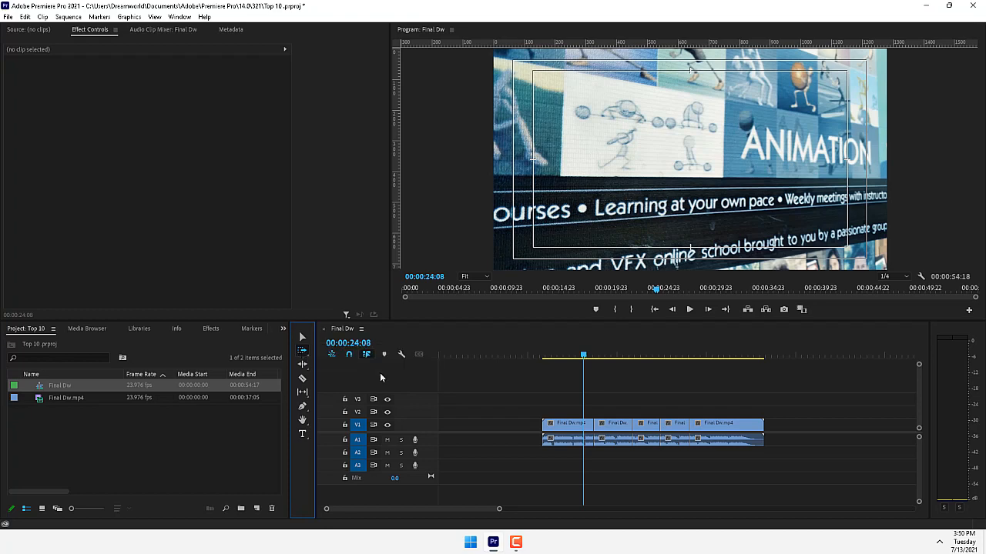
click(650, 428)
drag(649, 428, 745, 428)
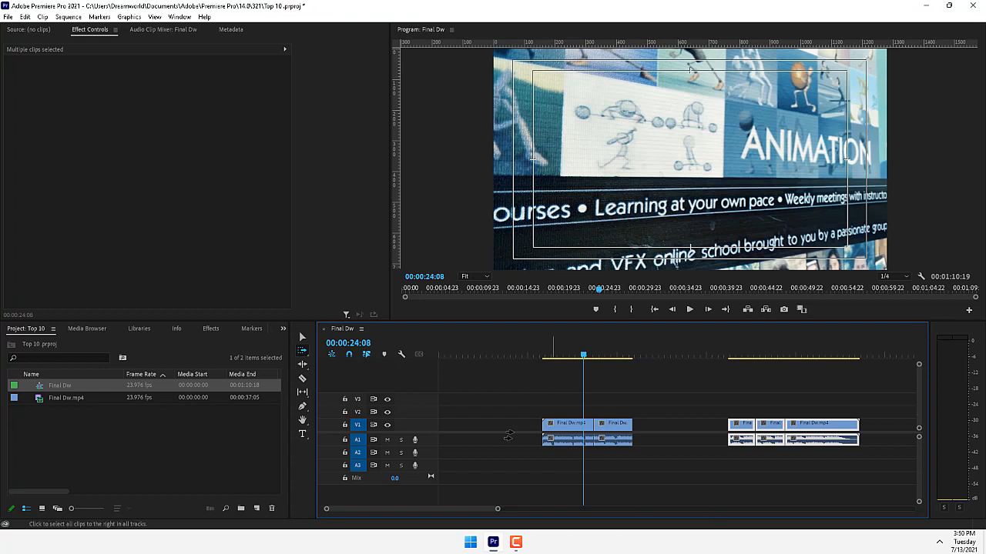
Move the first two segments about 15 seconds earlier with the Track Select Backward Tool.
click(302, 351)
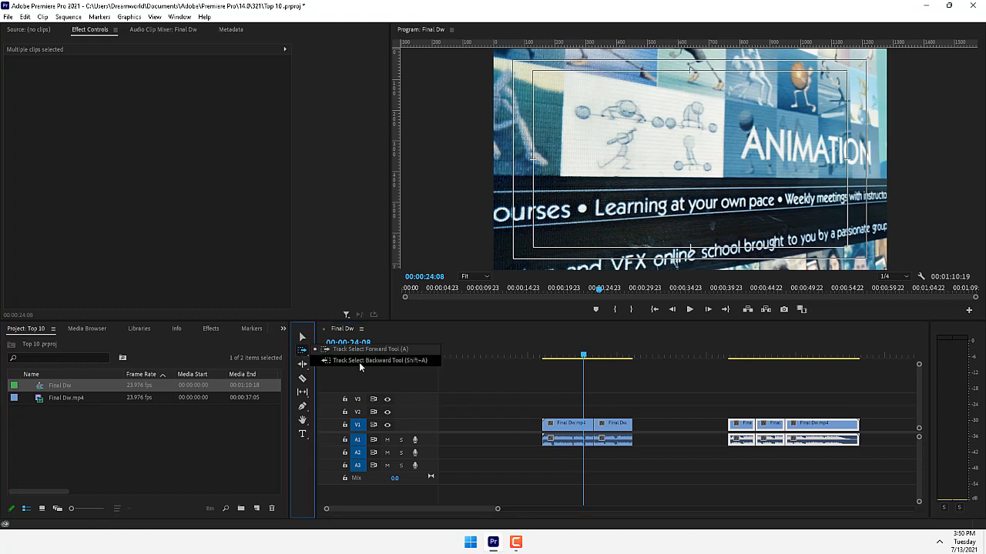
click(387, 359)
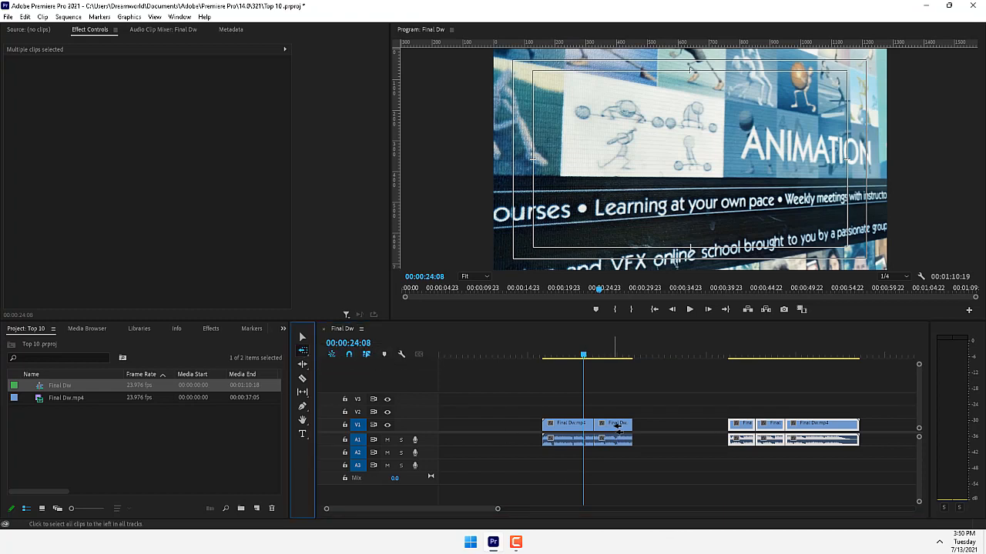
drag(613, 436, 523, 437)
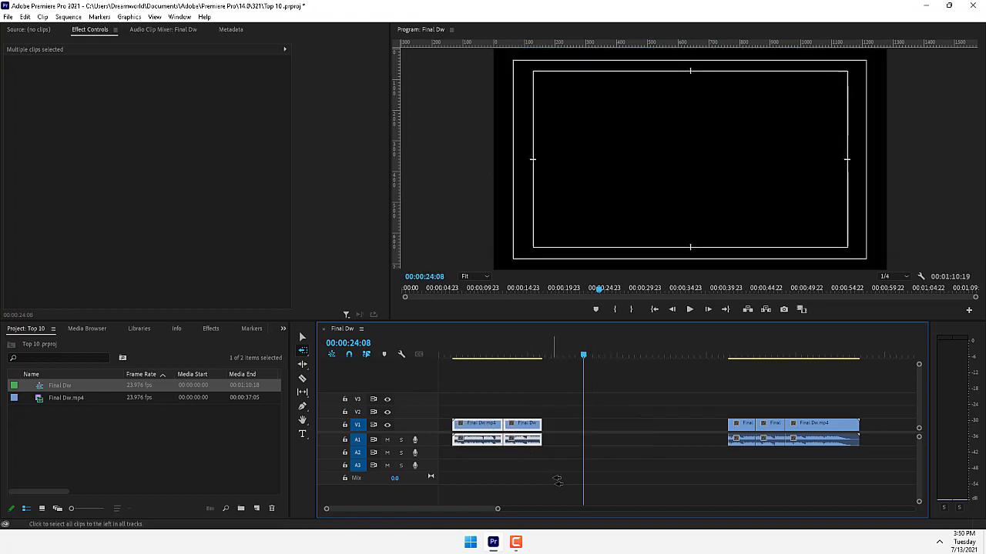
Delete the empty gap between the second and third segments to bring the segments back together.
click(302, 339)
click(595, 425)
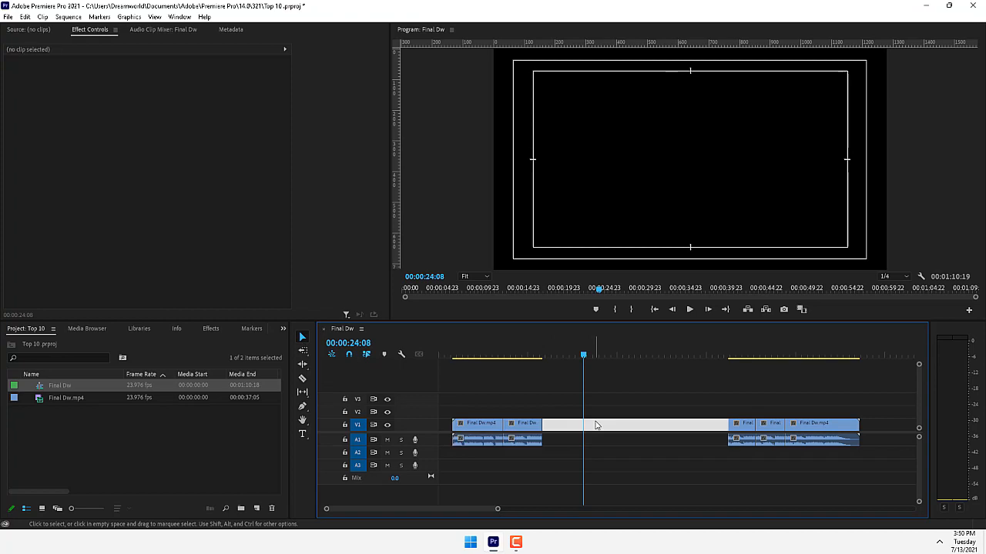
key(Delete)
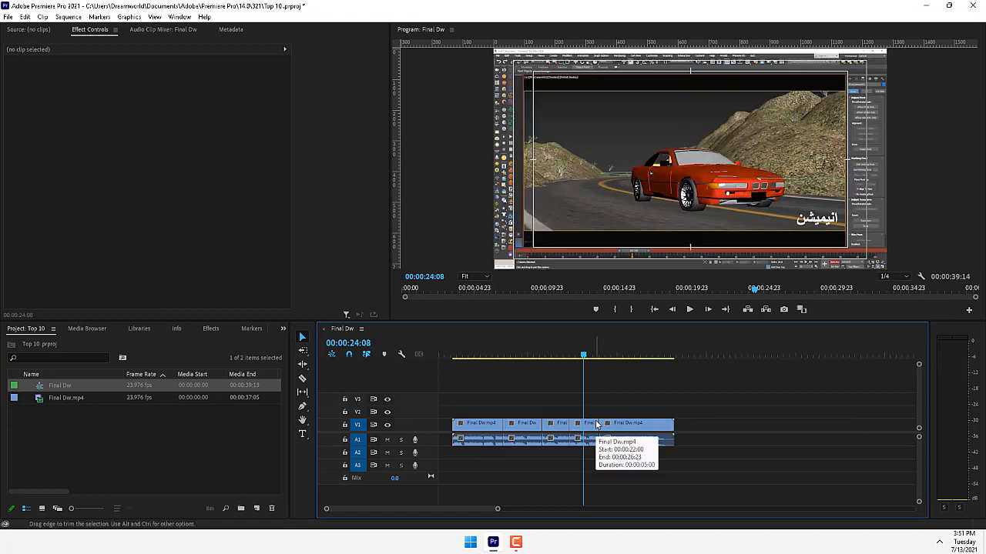
Trim about 6 seconds off the end of the last segment with the Ripple Edit Tool.
click(302, 365)
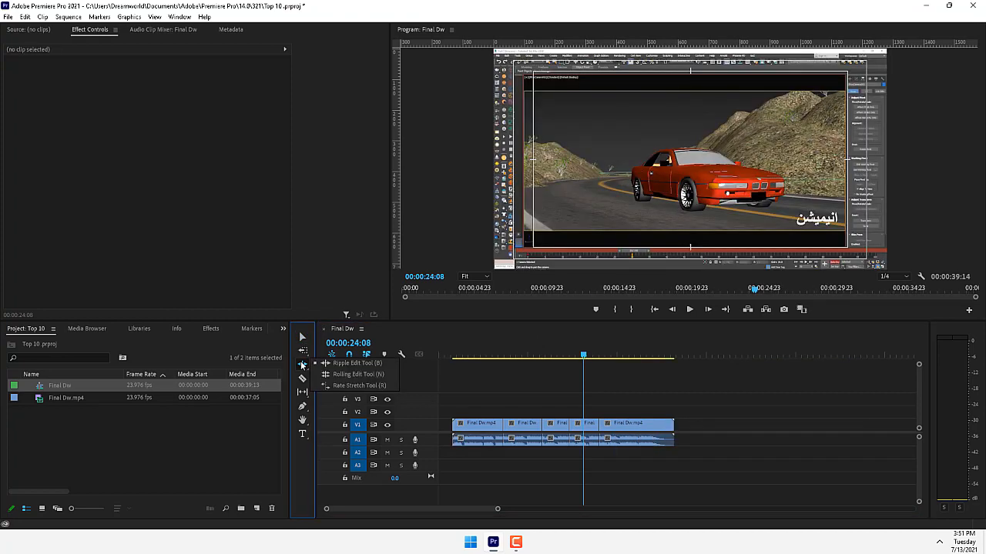
click(357, 365)
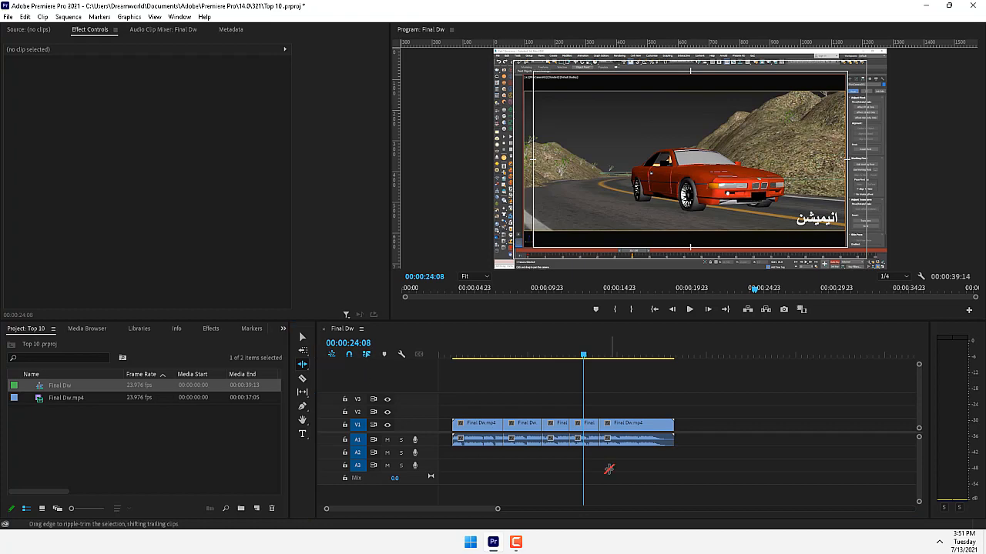
drag(670, 424, 639, 438)
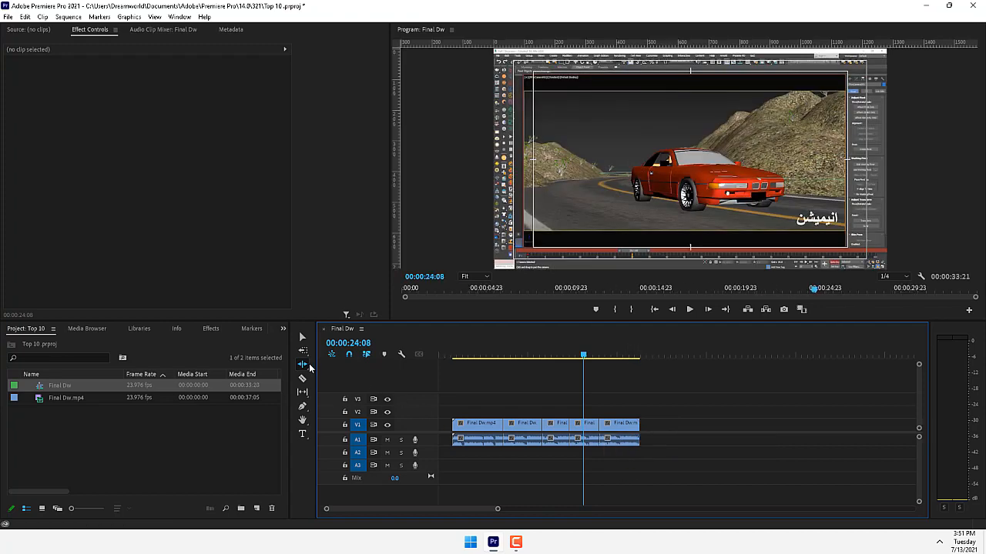
Try the Rolling Edit Tool on the video of the second and third segments.
click(302, 364)
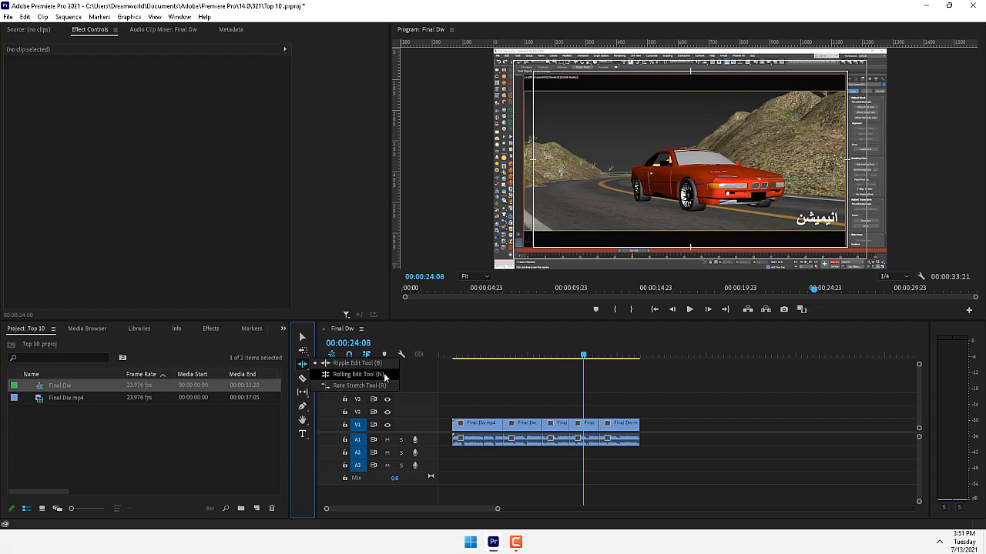
click(384, 375)
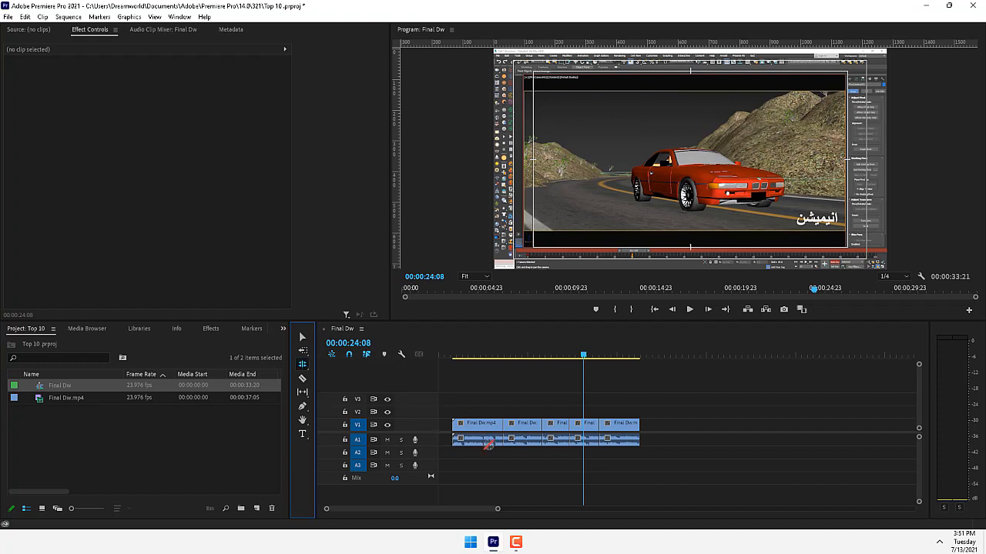
click(526, 424)
drag(530, 425, 556, 423)
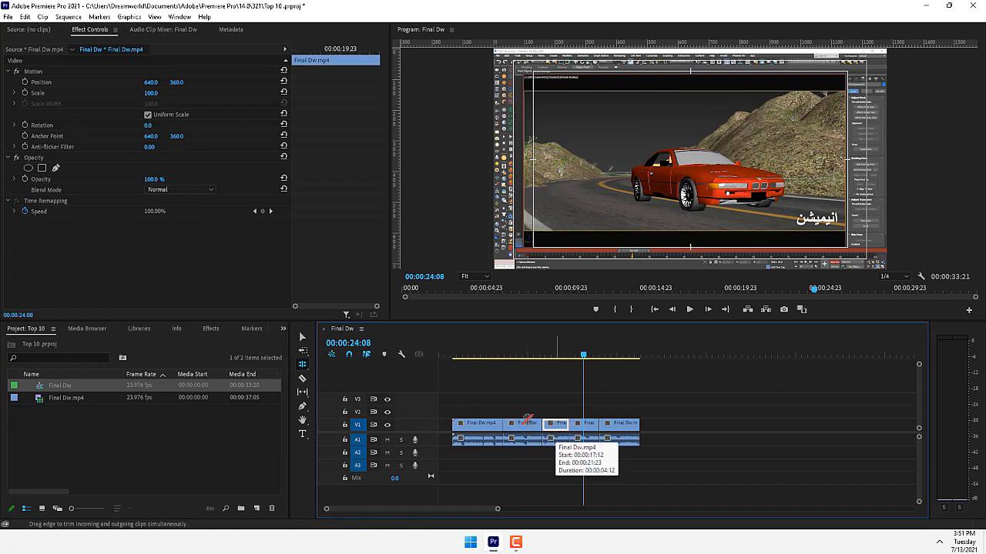
click(302, 368)
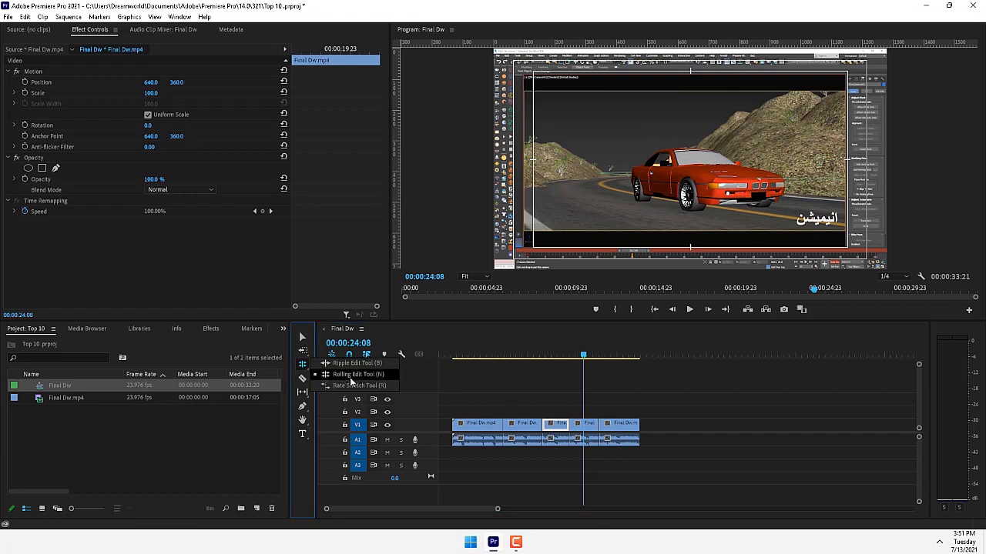
click(366, 375)
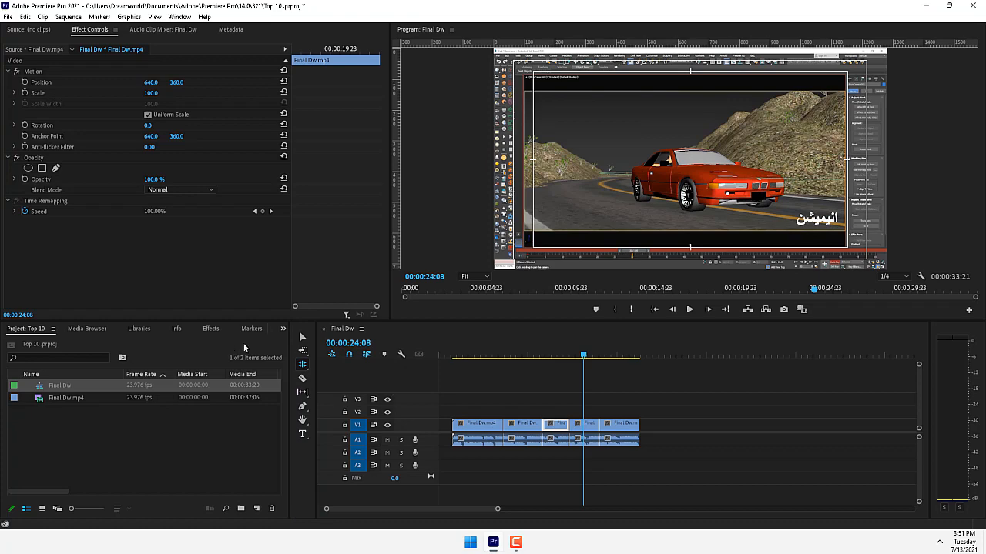
Delete the fourth segment and close the gap it leaves before the last segment.
click(302, 338)
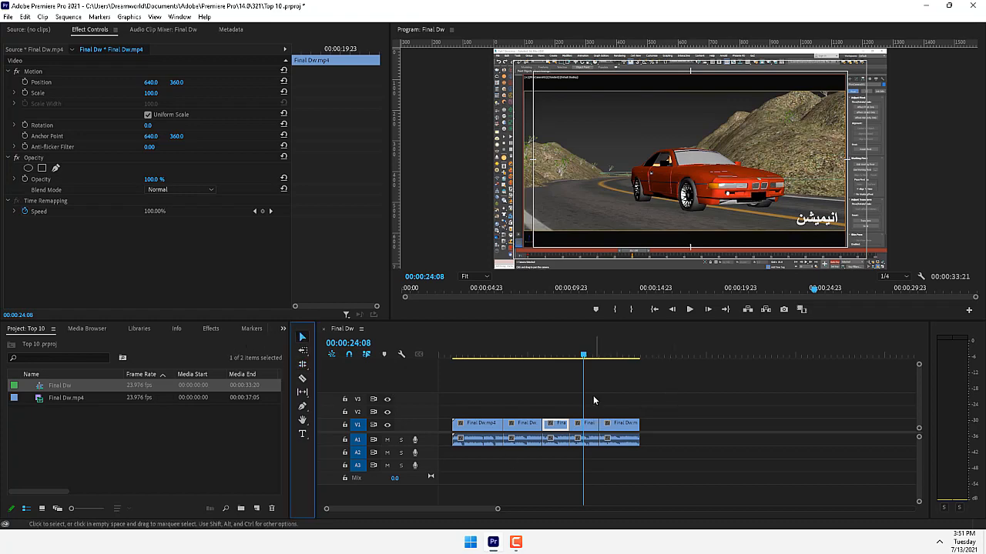
click(588, 425)
key(Delete)
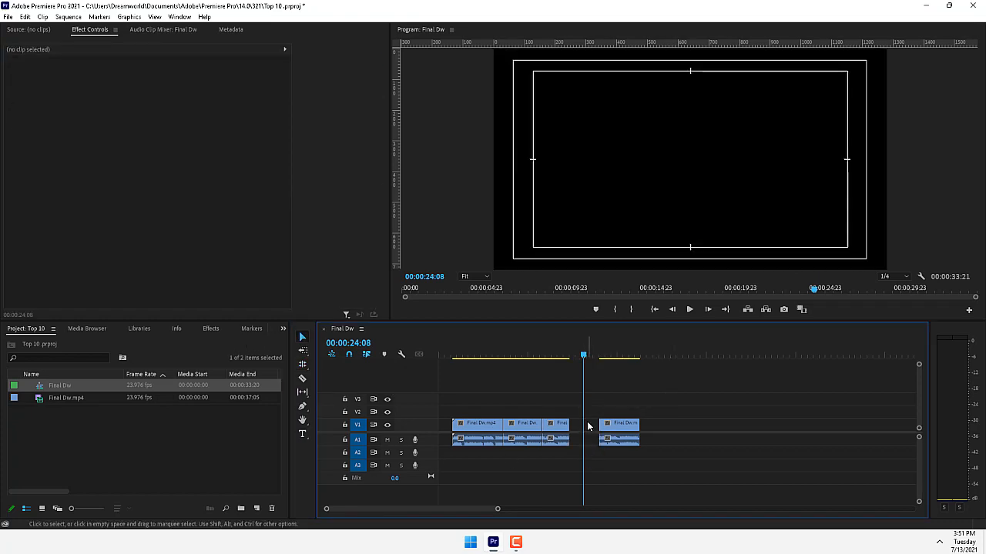
click(588, 425)
key(Delete)
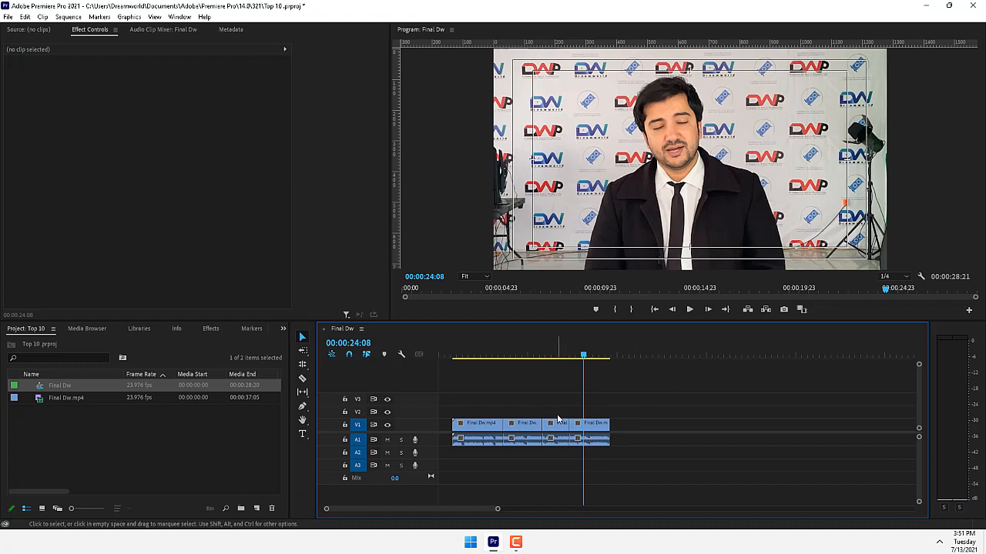
Try to roll the cut between the third and last segments about one second earlier with the Rolling Edit Tool.
click(302, 364)
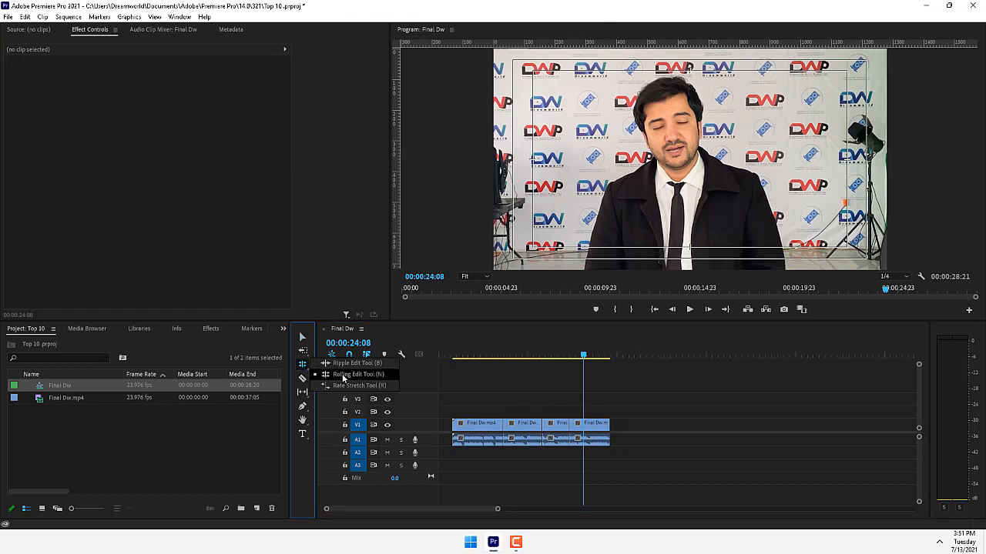
click(347, 376)
key(equal)
key(equal)
key(equal)
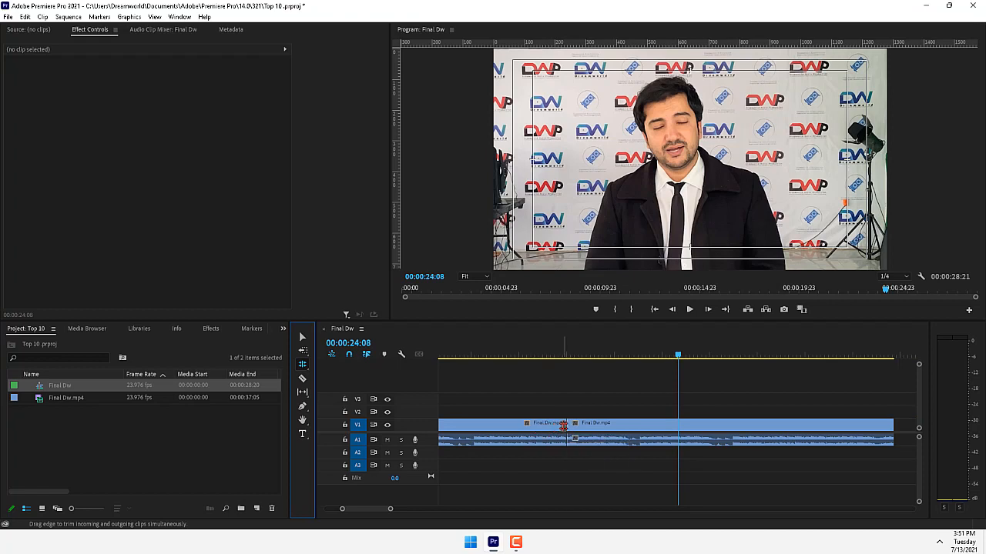
drag(567, 425, 507, 439)
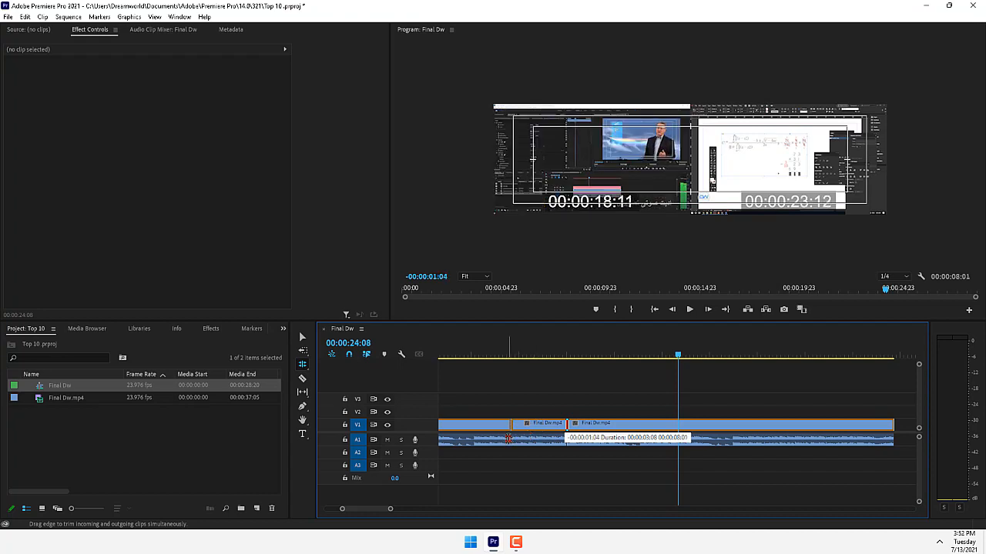
drag(507, 439, 513, 437)
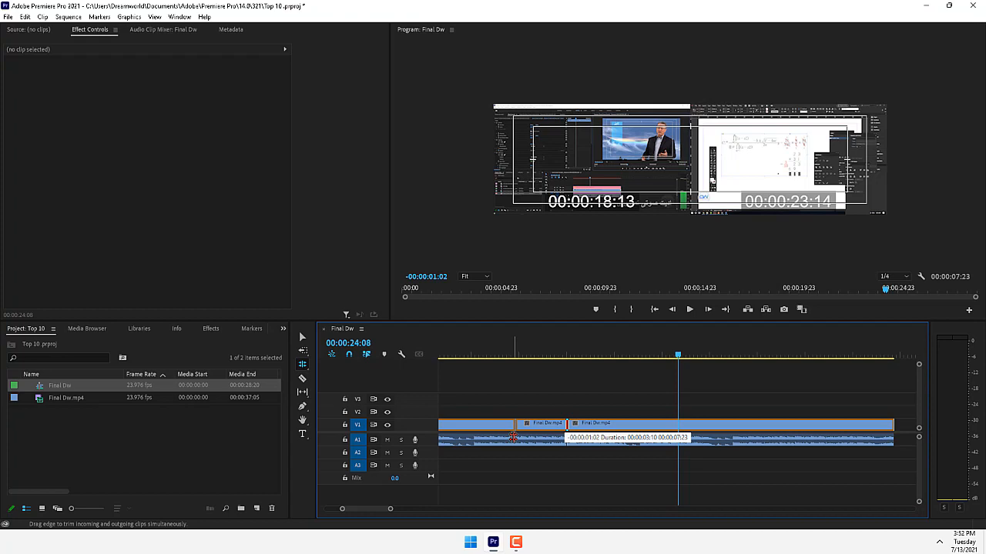
drag(512, 438, 541, 440)
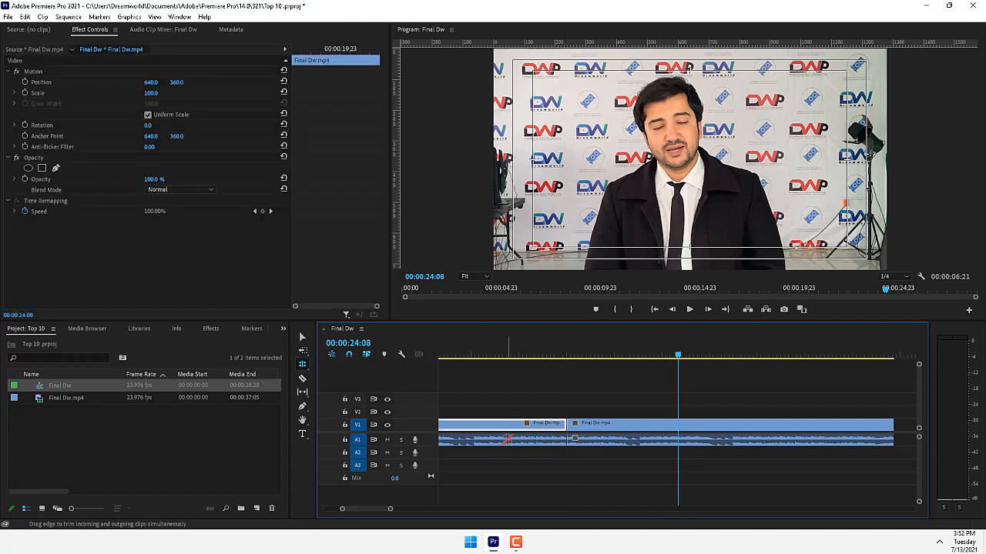
Select the third and last video segments alternately to compare the clips on either side of the cut.
click(507, 439)
click(512, 427)
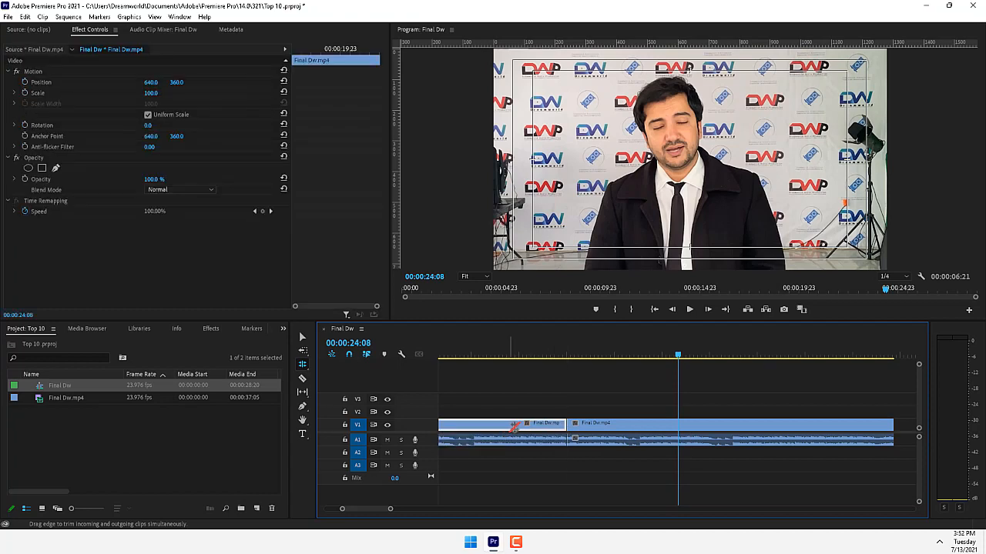
click(610, 426)
click(536, 425)
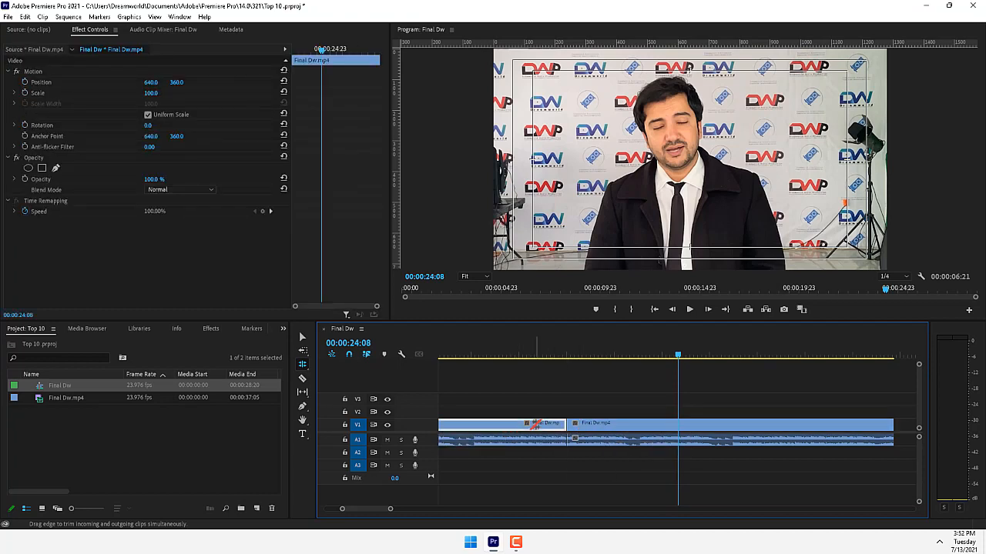
click(615, 416)
click(616, 426)
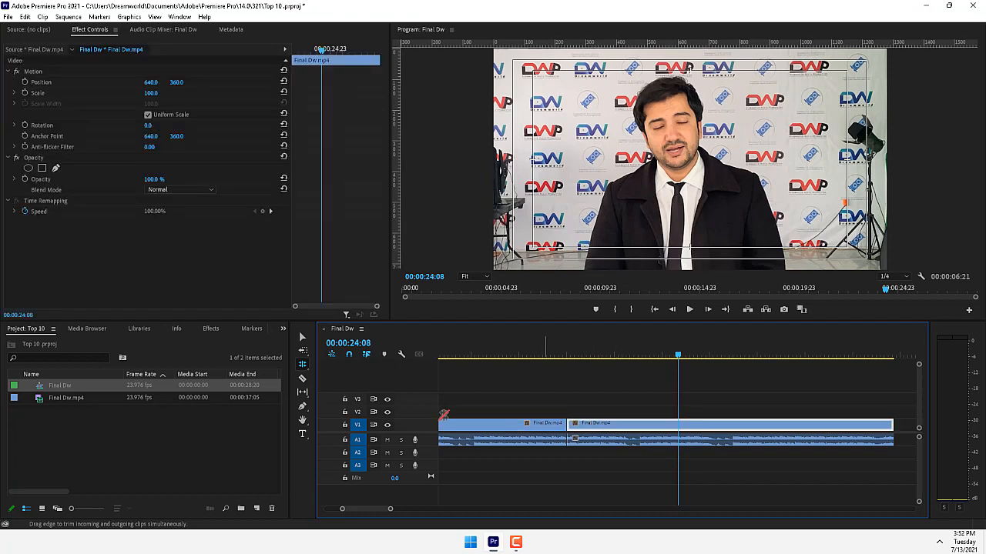
Roll the video cut between the third and last segments about 1.8 seconds later with the Rolling Edit Tool.
click(302, 364)
click(349, 375)
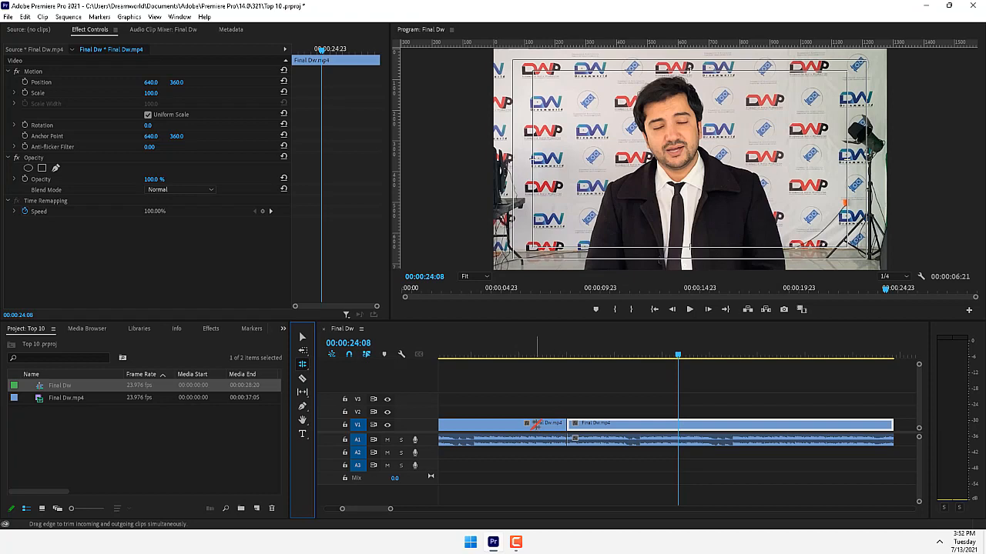
click(542, 425)
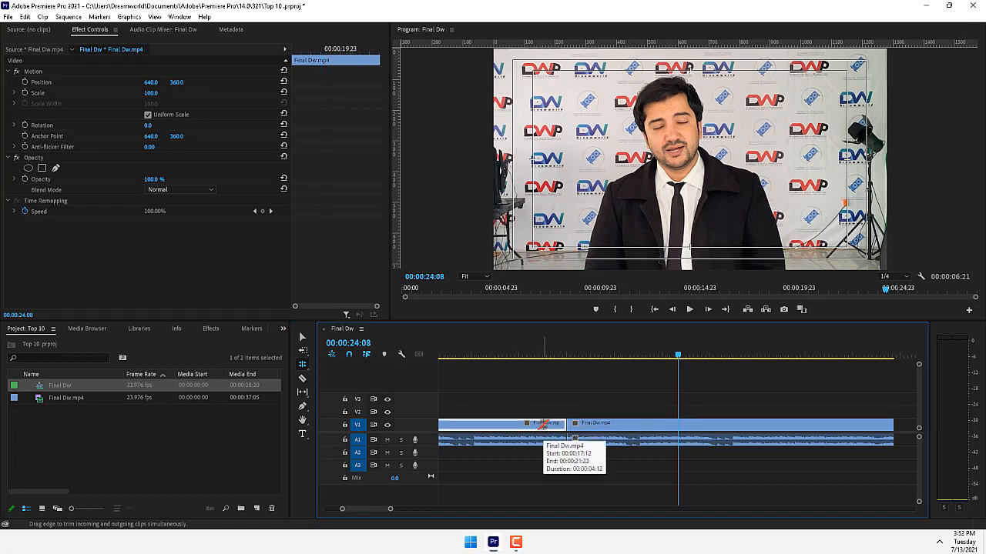
click(608, 426)
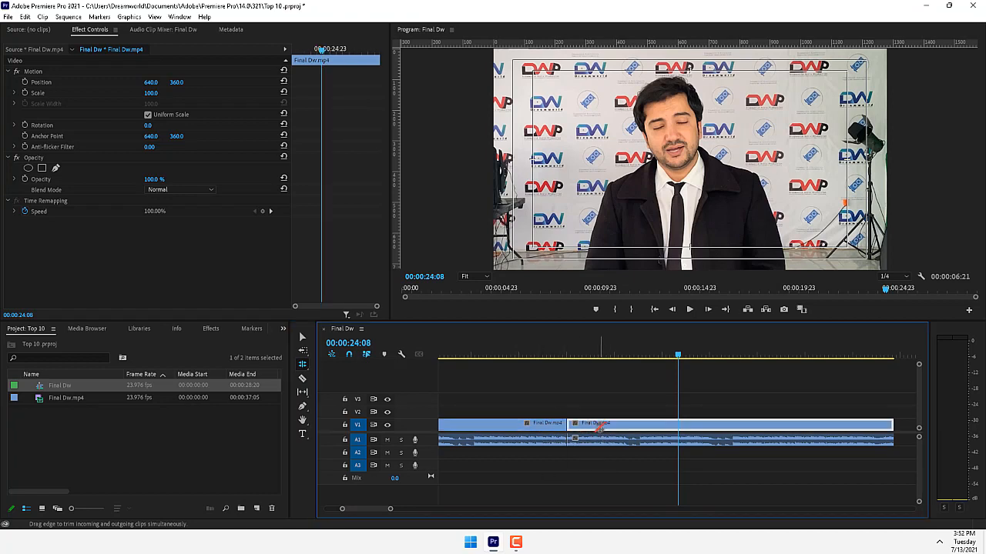
drag(568, 425, 653, 422)
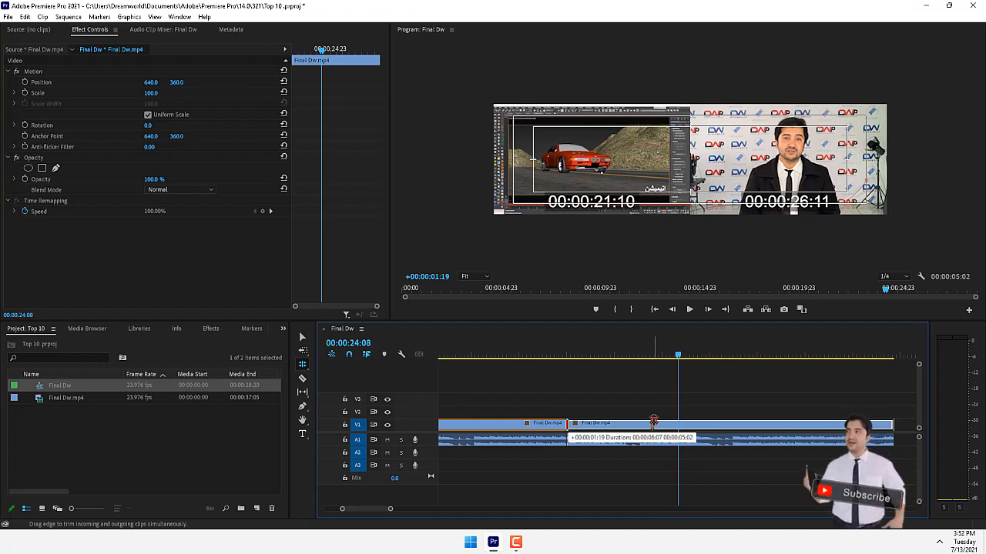
mouse_move(653, 421)
mouse_down()
mouse_move(611, 431)
mouse_move(655, 427)
mouse_up()
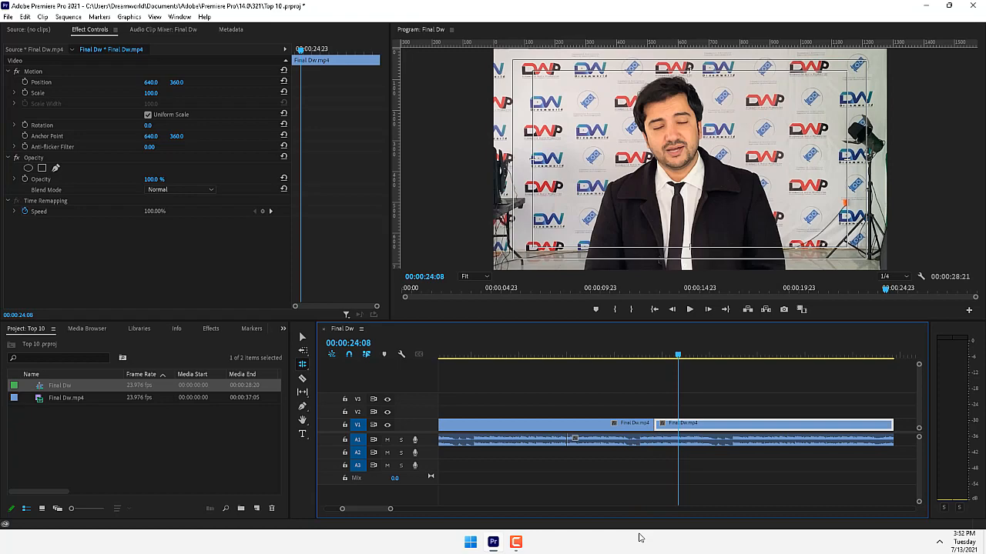
Scrub the playhead from 00:00:22:02 to 00:00:24:01 to review the rolled cut.
click(570, 355)
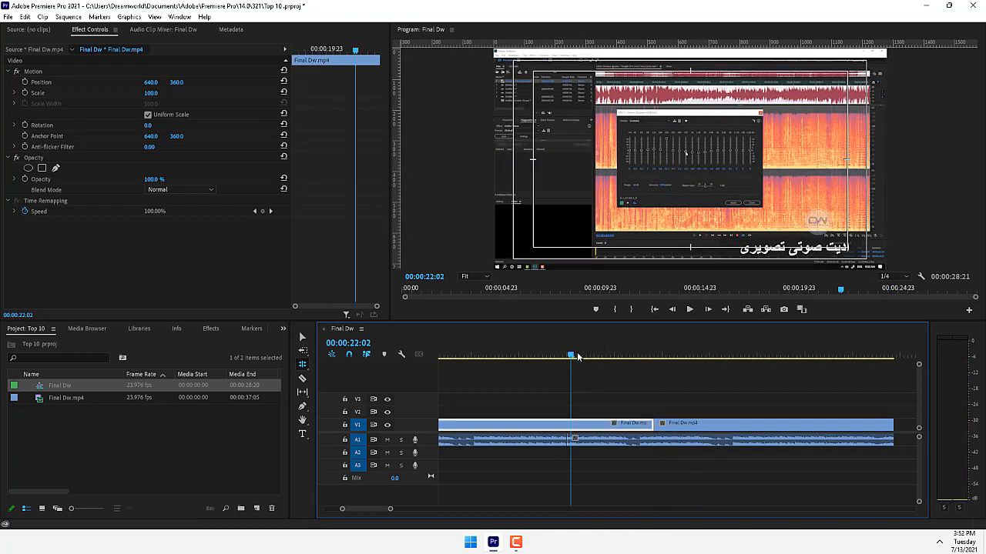
drag(571, 355, 651, 362)
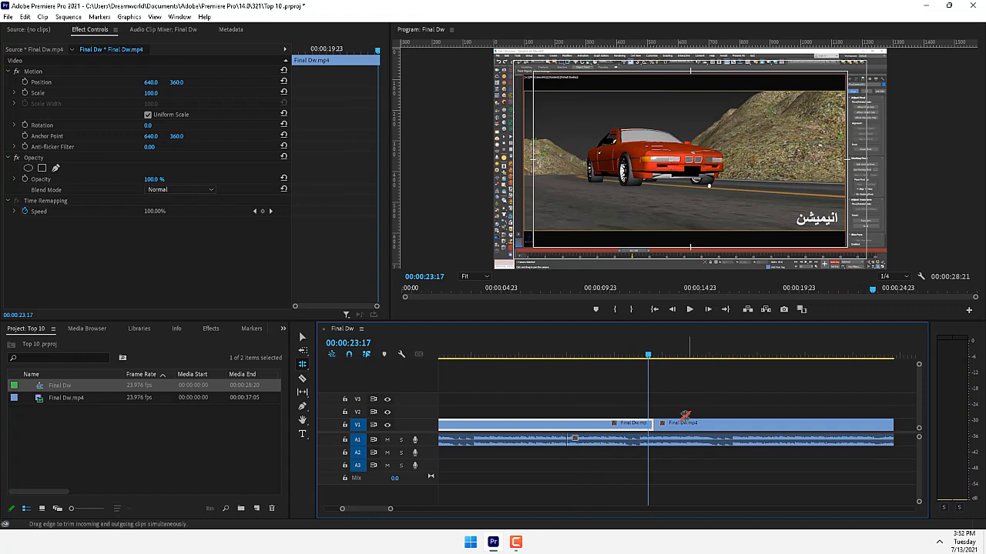
drag(651, 355, 668, 358)
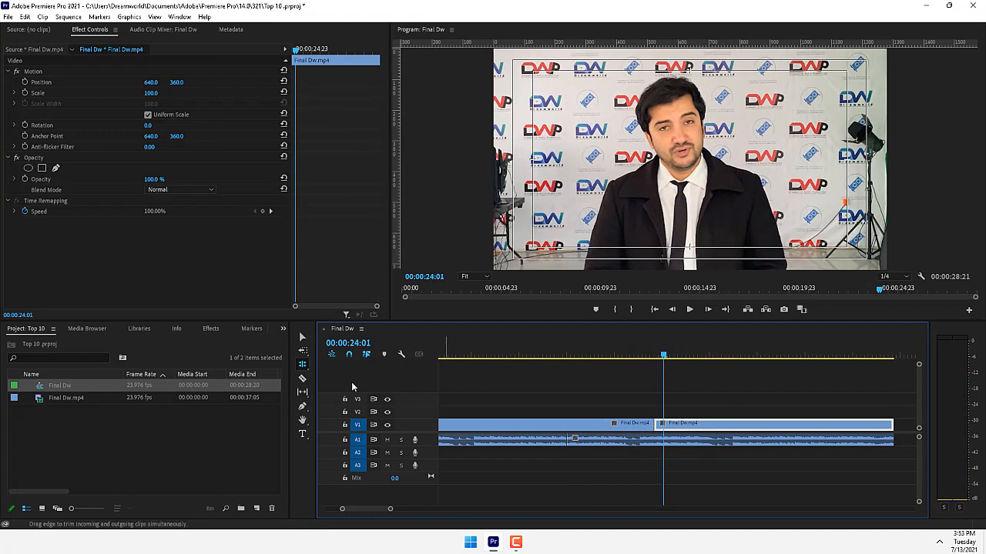
Split the third video segment at 00:00:20:21 and shorten its second piece to end at about 00:00:22:00 with the Rate Stretch Tool.
click(304, 363)
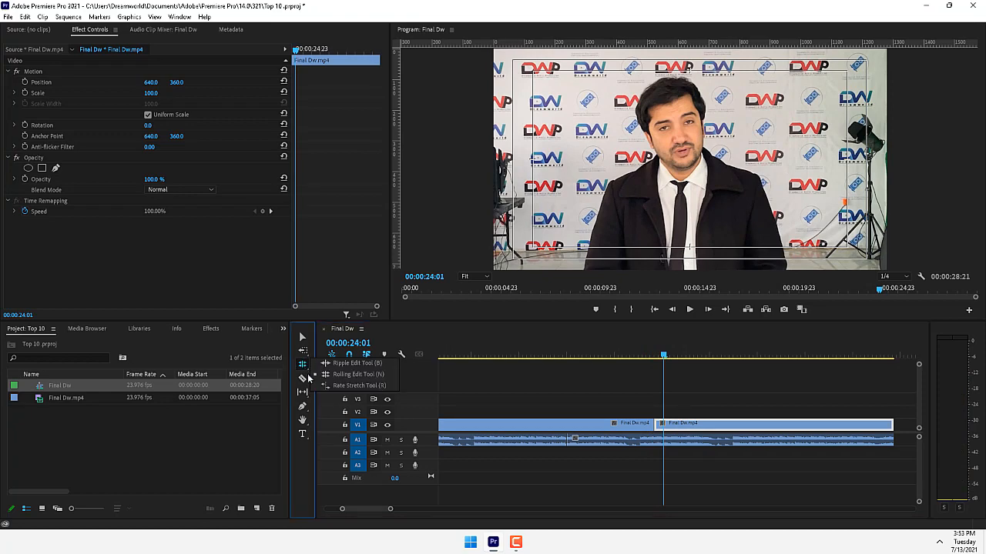
click(349, 386)
click(704, 350)
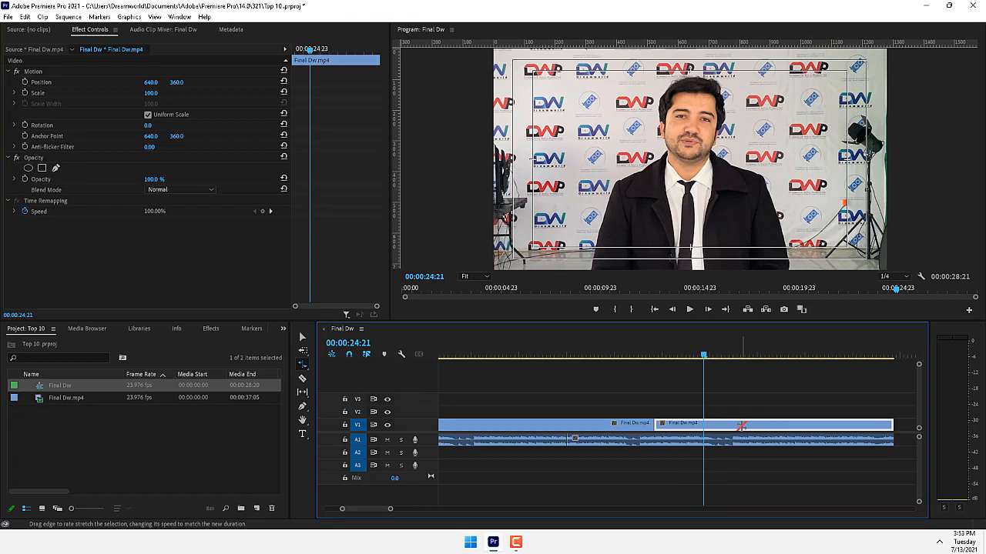
drag(702, 354, 513, 356)
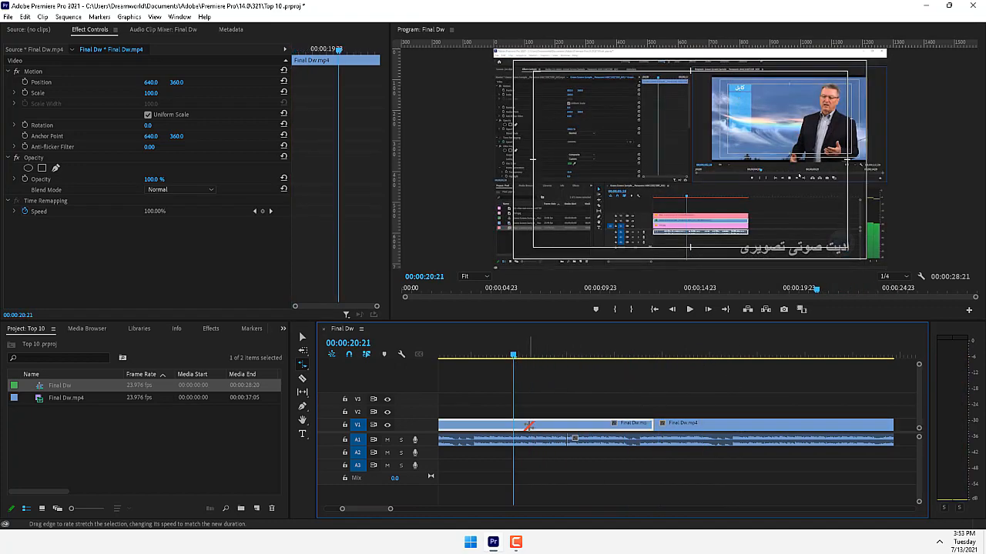
key(ctrl+k)
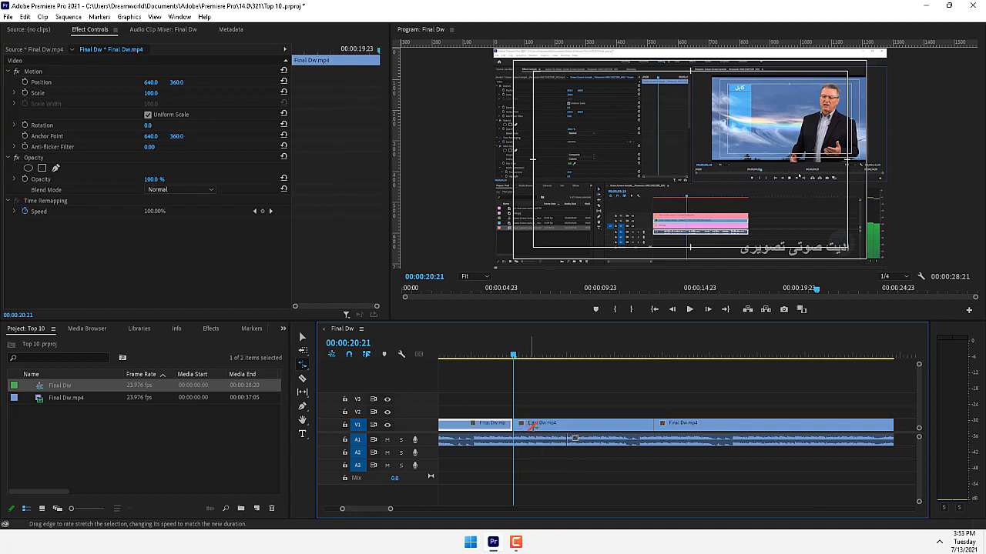
click(652, 423)
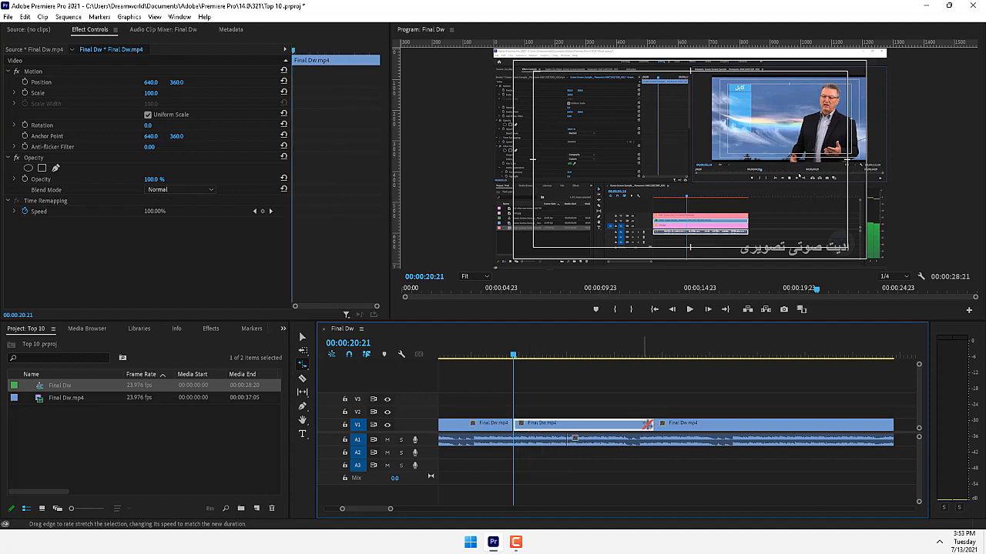
drag(651, 424, 568, 425)
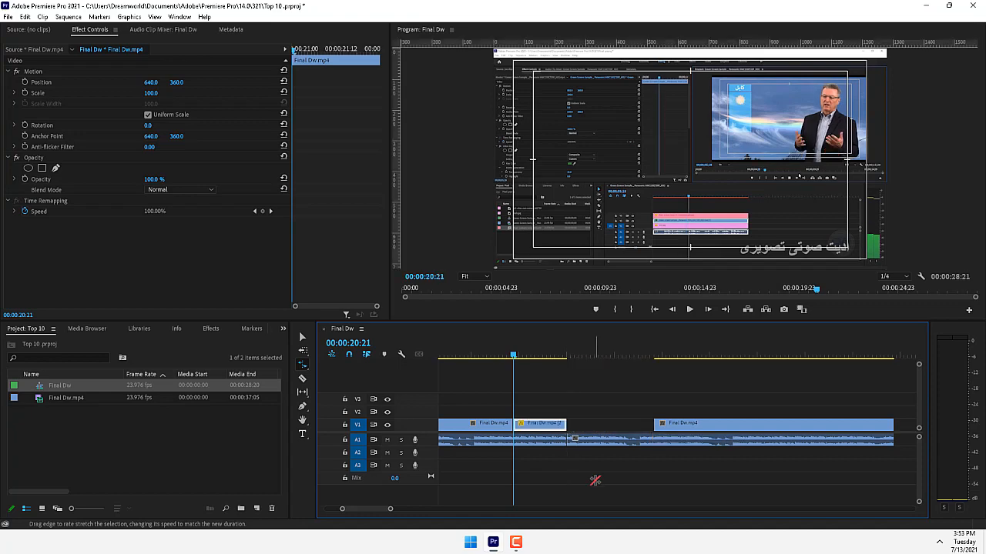
Play the sequence from 00:00:20:09 through the shortened piece to review its speed.
click(489, 352)
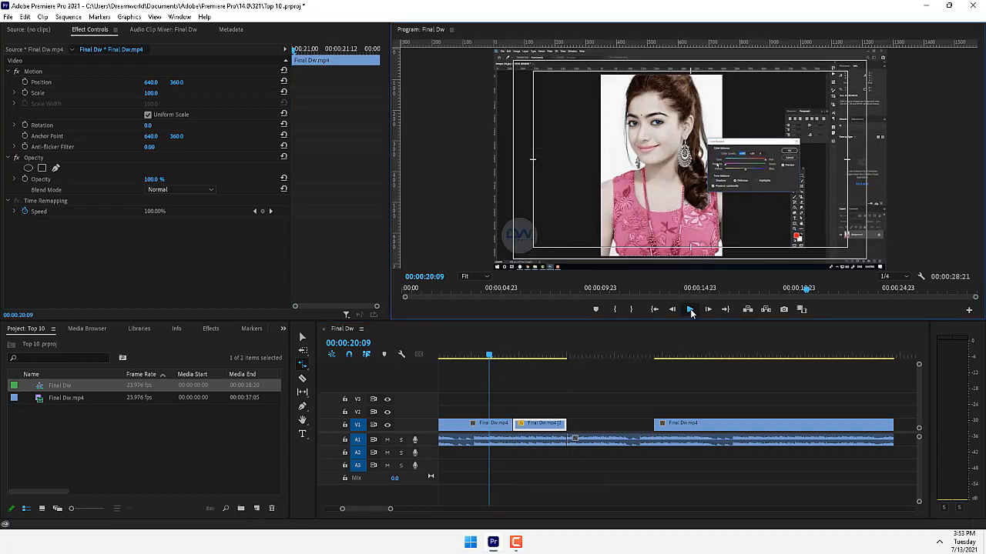
click(690, 309)
click(690, 309)
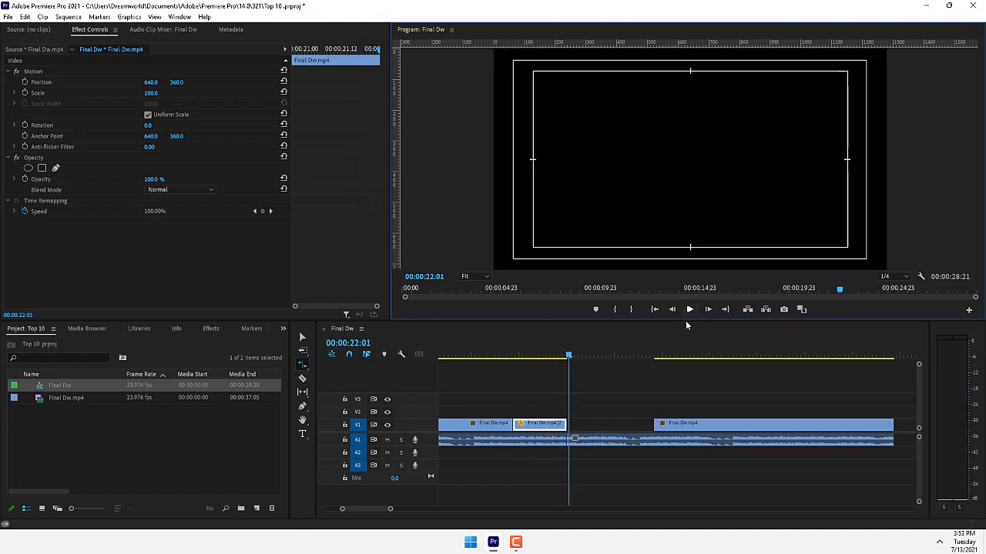
Rate-stretch the start of the last video segment to the right until its speed is about 252%.
mouse_move(678, 358)
mouse_down()
mouse_move(732, 356)
mouse_move(695, 356)
mouse_up()
click(705, 425)
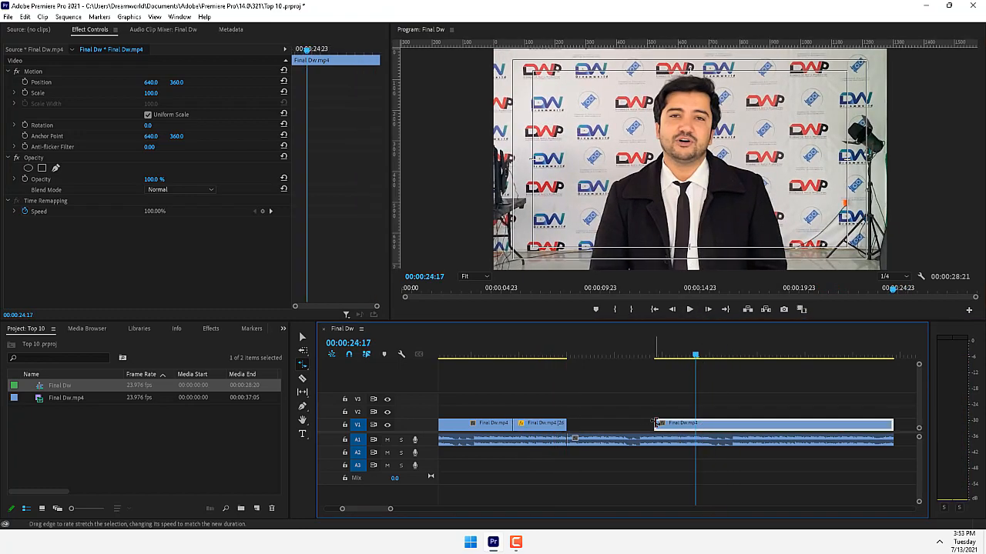
drag(655, 423, 801, 424)
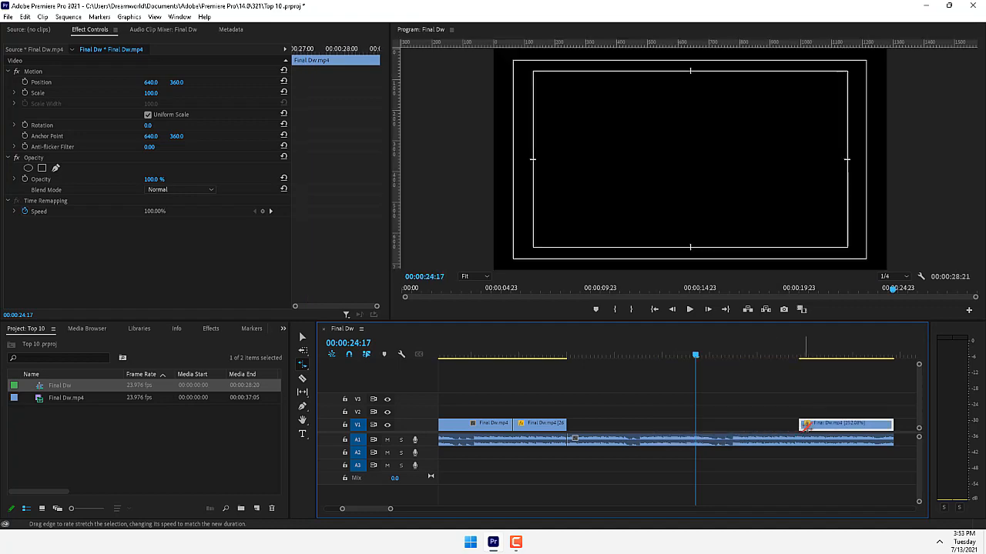
Play the sped-up last video segment from near its start to check the faster motion.
click(803, 352)
click(690, 309)
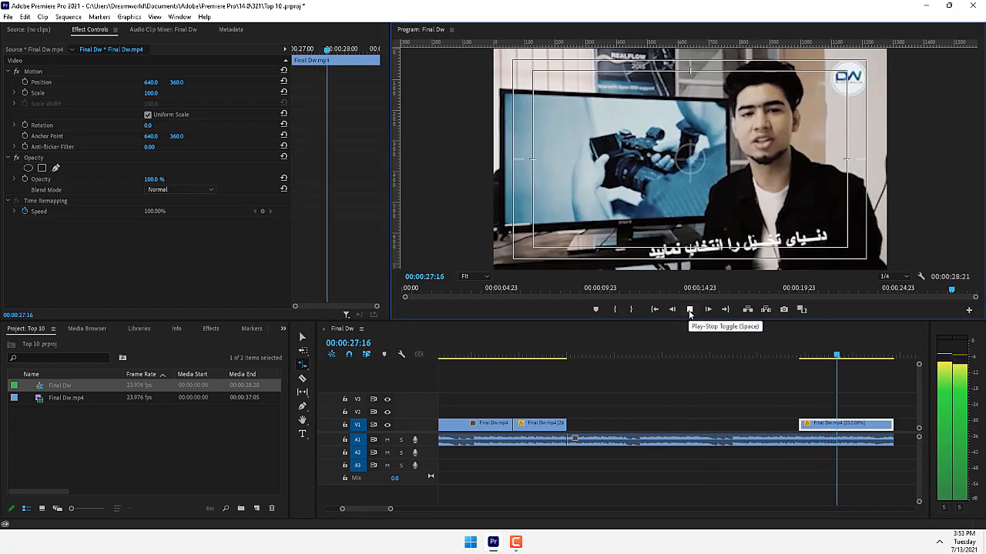
click(690, 310)
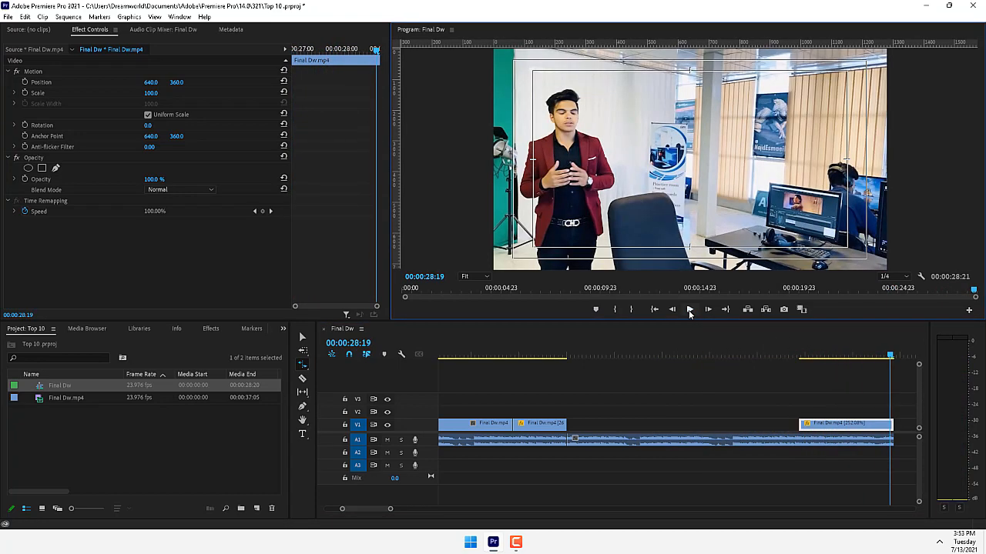
Undo both rate stretches, the split at 00:00:20:21 and the earlier rolling edit of the last cut.
key(ctrl+z)
key(ctrl+z)
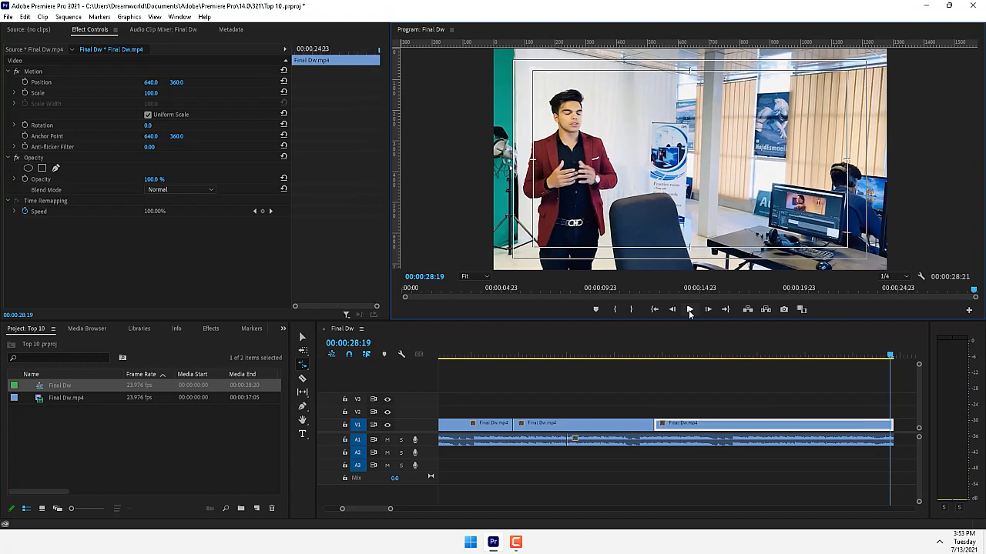
key(ctrl+z)
key(ctrl+z)
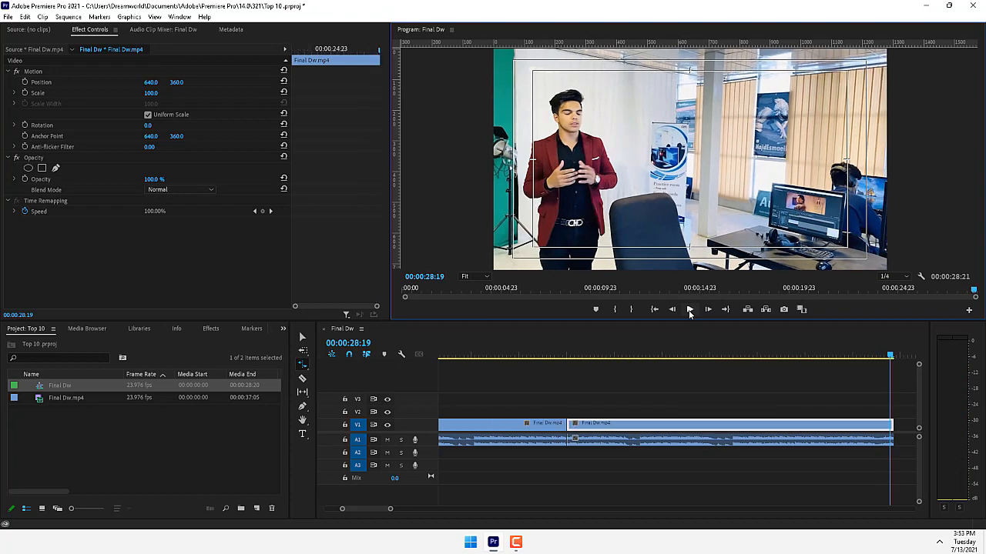
Link the last video segment with the audio segment beneath it.
click(667, 428)
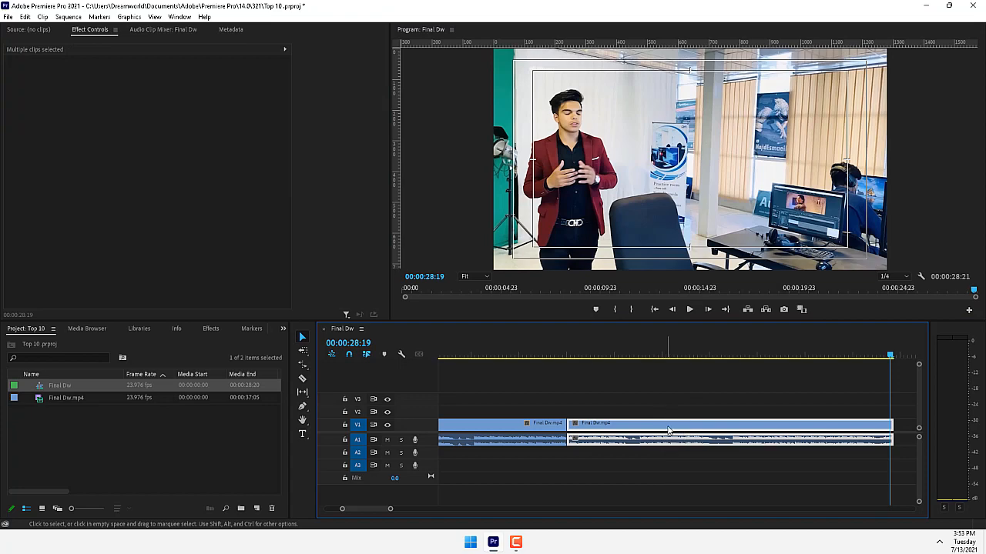
right_click(667, 431)
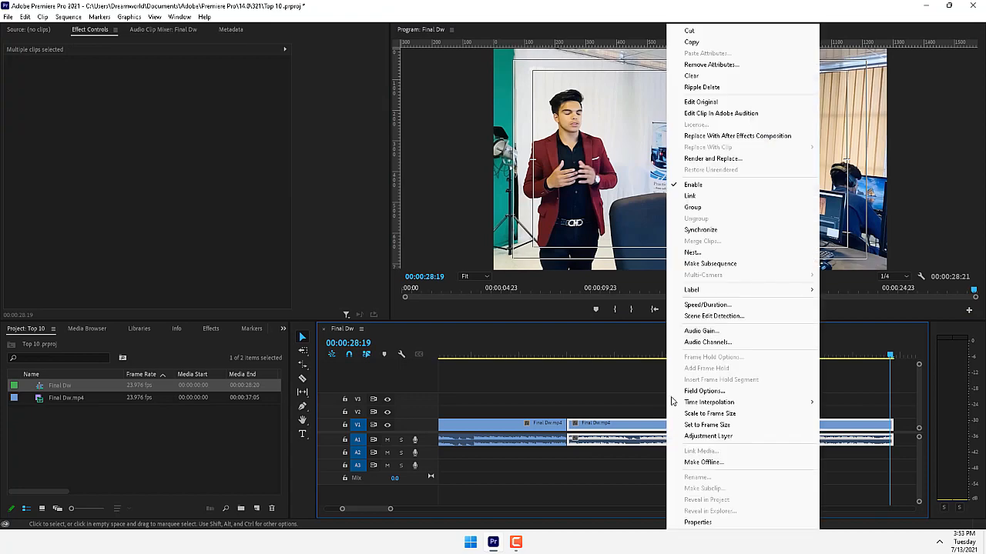
click(690, 196)
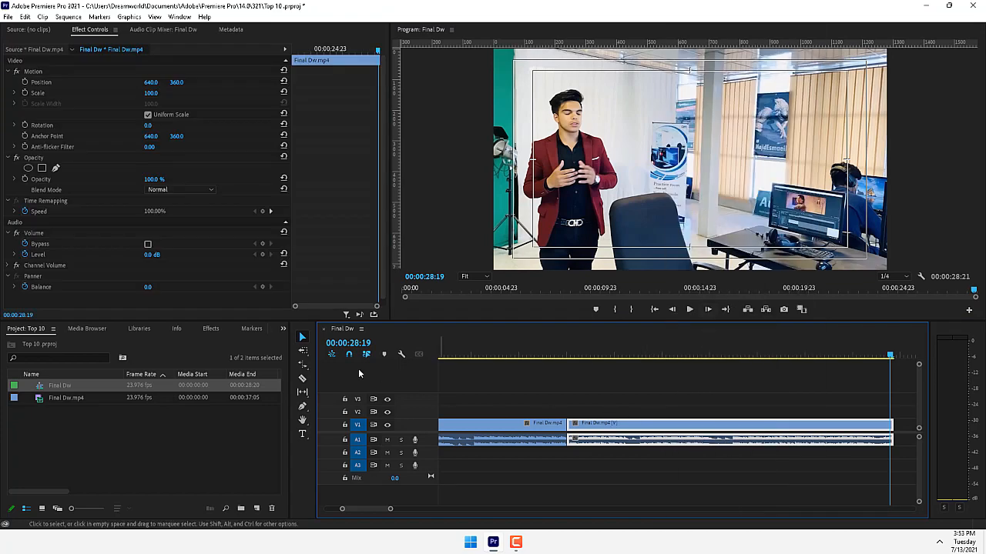
Rate-stretch the linked last clip from its start to about 217% speed, so it begins at about 00:00:25:18.
click(303, 364)
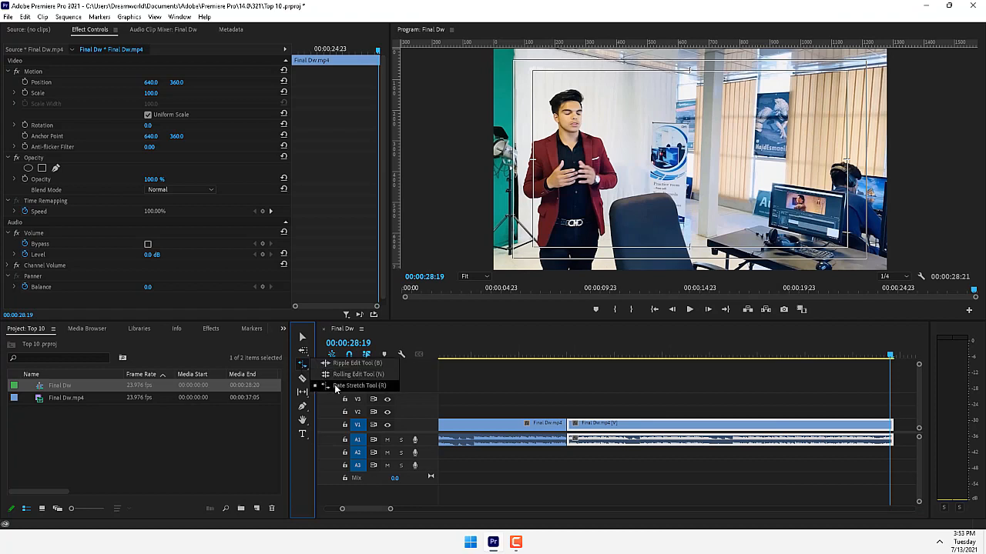
click(335, 386)
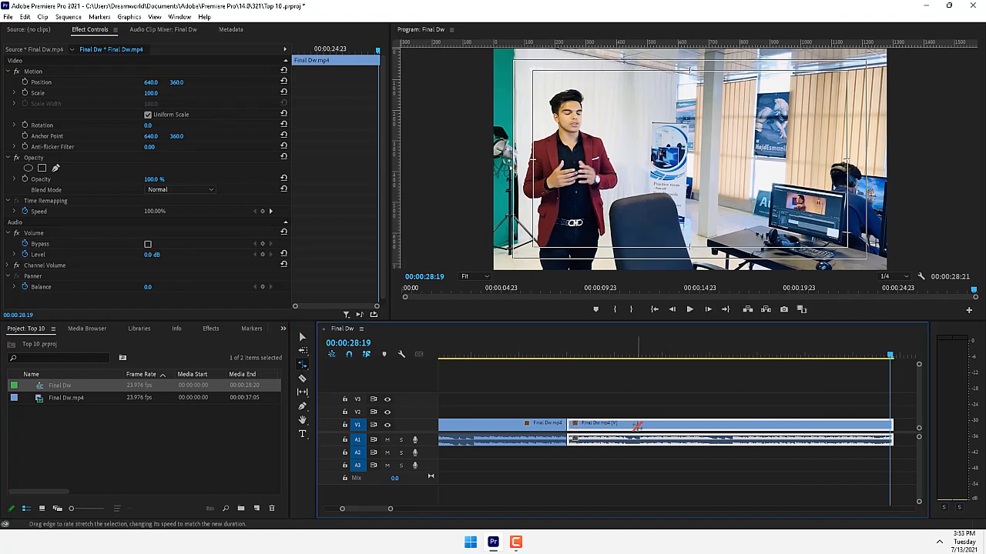
drag(570, 426, 745, 439)
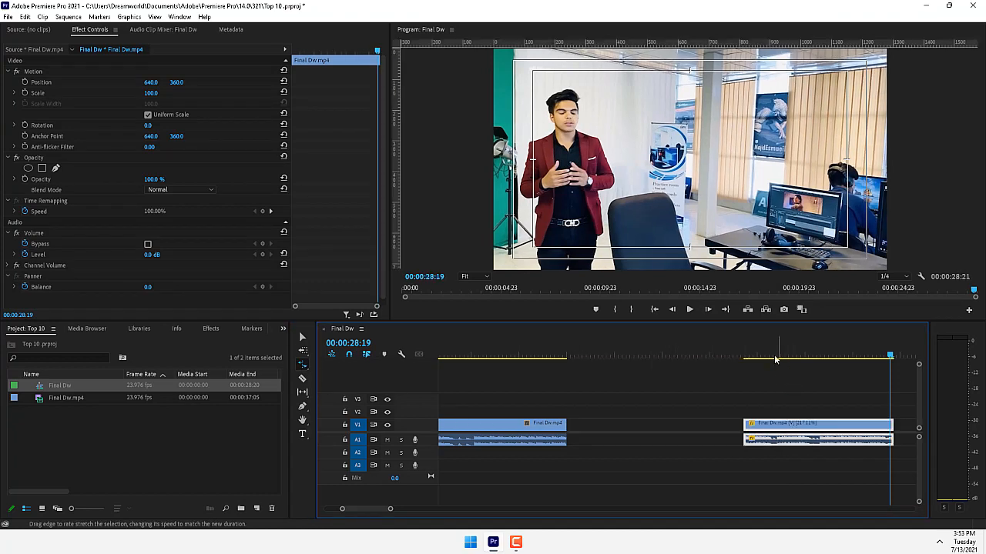
Play the rate-stretched linked clip from near its start to check picture and sound together.
click(768, 356)
click(686, 310)
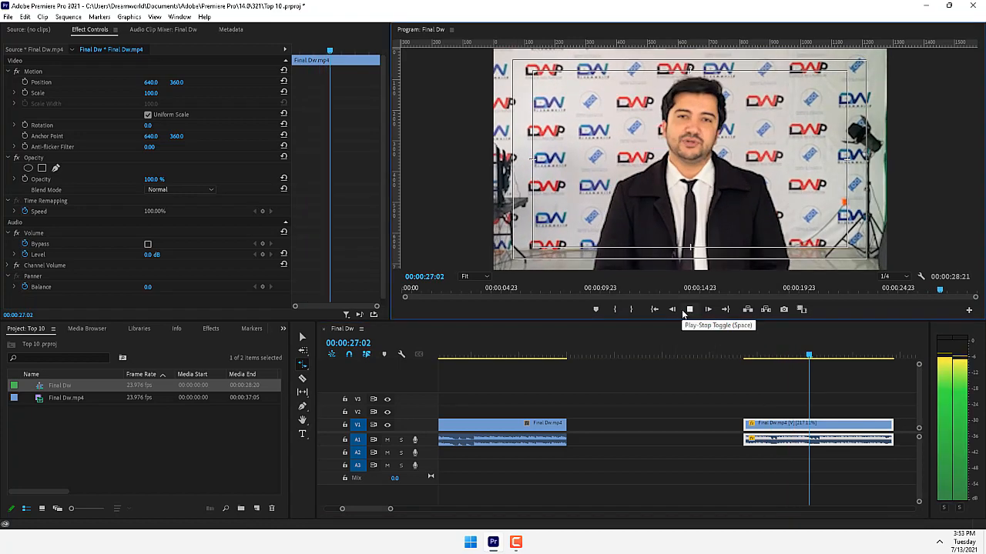
click(683, 311)
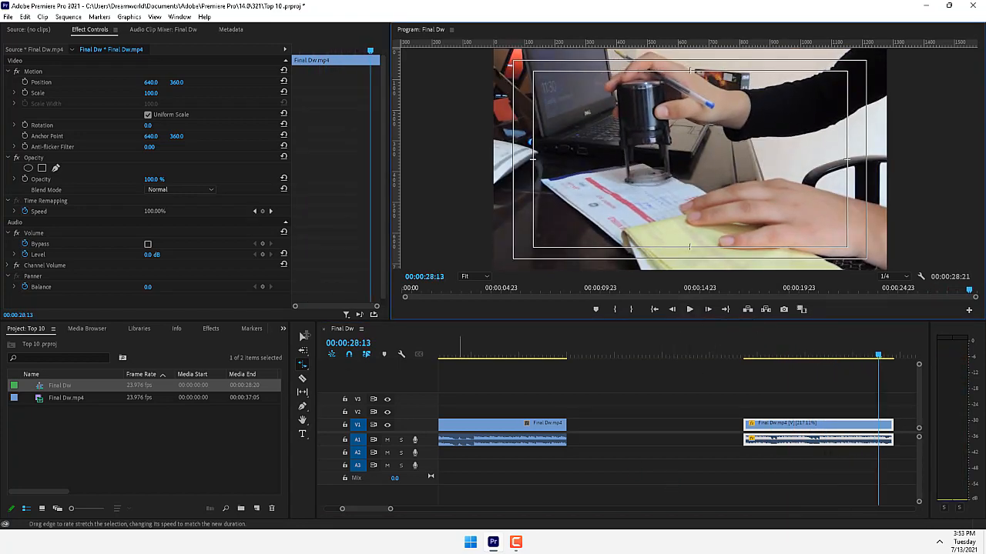
Cut the rate-stretched linked clip at four points into five short pieces with the Razor Tool.
click(301, 380)
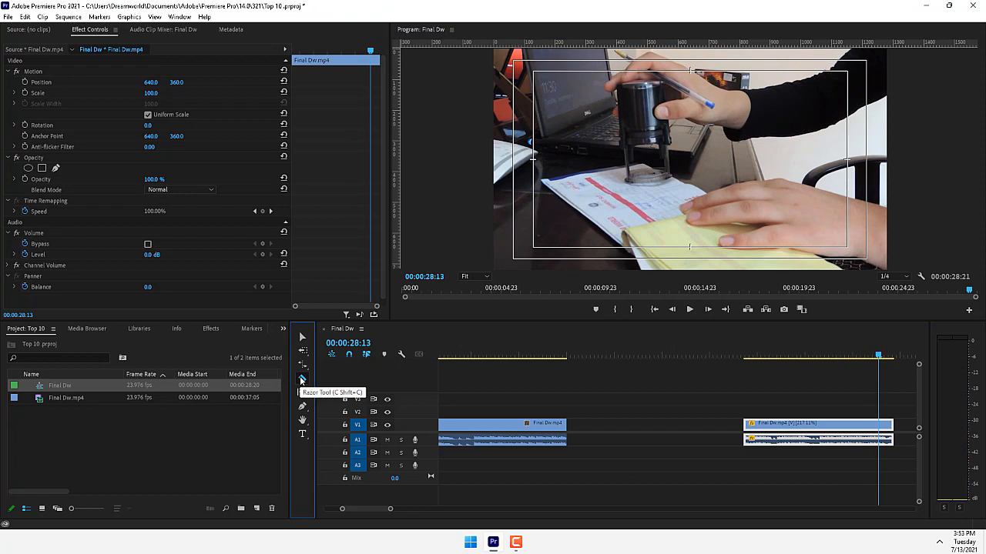
click(771, 425)
click(798, 426)
click(838, 426)
click(867, 426)
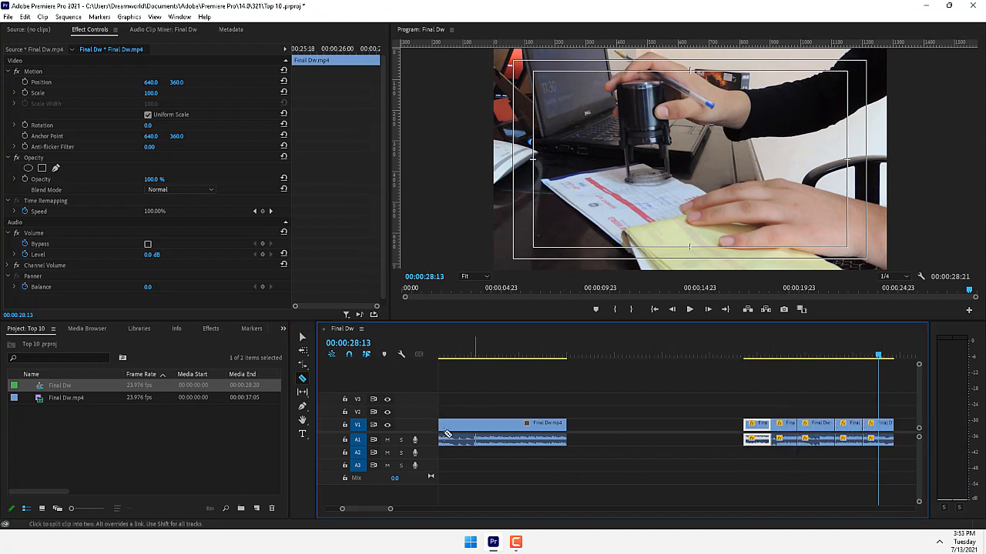
Activate the Slip Tool and select the second video segment, directly before the one starting at 00:00:17:12.
click(307, 395)
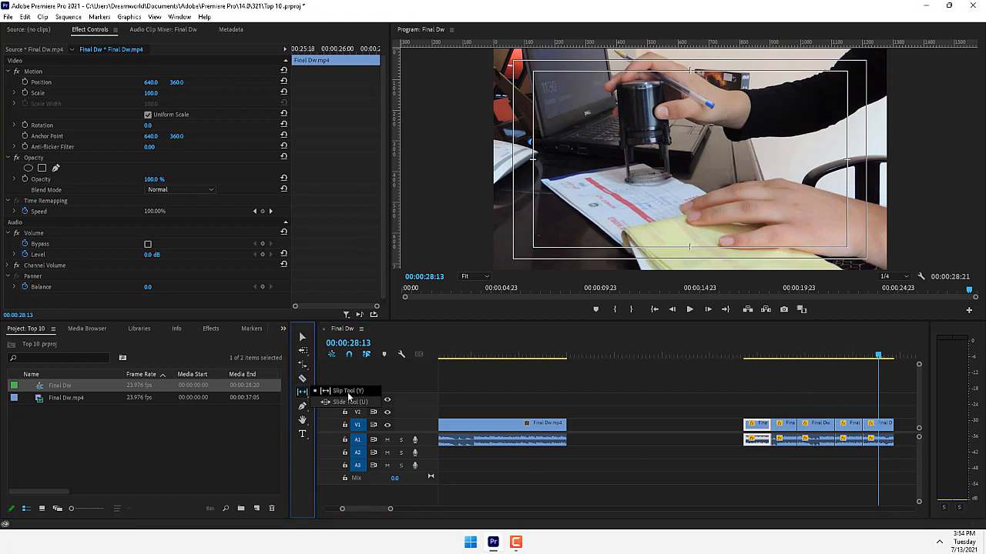
click(347, 392)
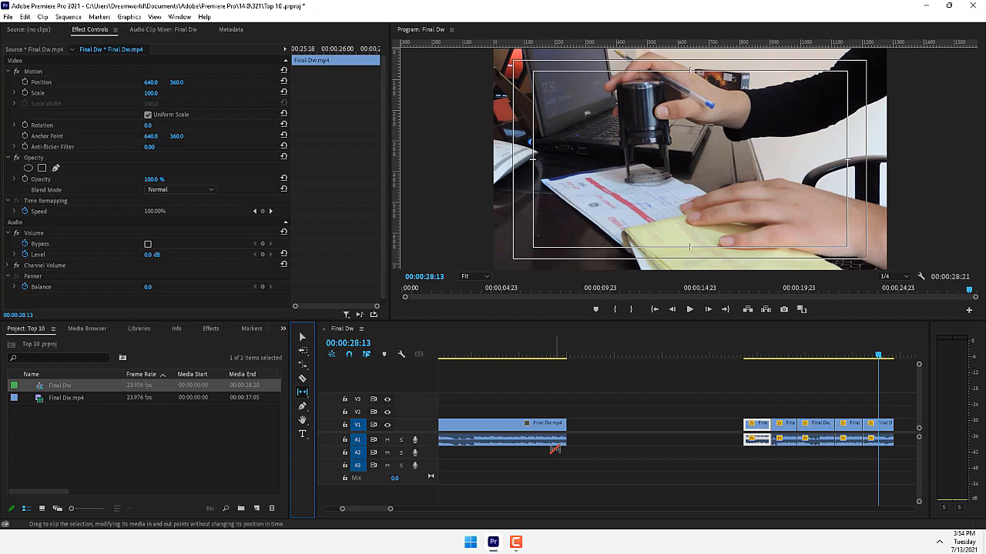
click(493, 426)
key(minus)
key(minus)
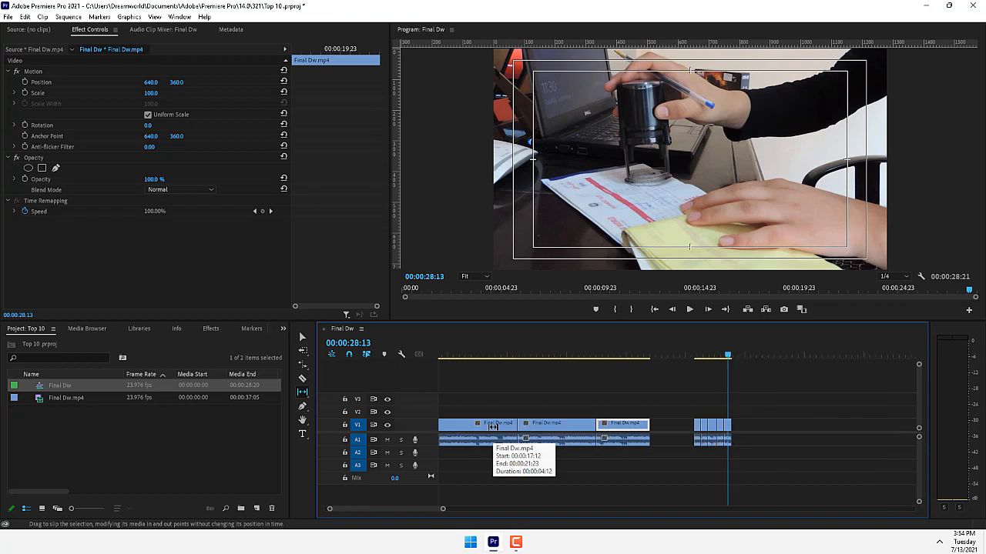
click(566, 425)
Scrub to the selected segment's first frames at 00:00:10:23 and its last frames at 00:00:17:10 to examine both ends.
scroll(566, 425, down, 2)
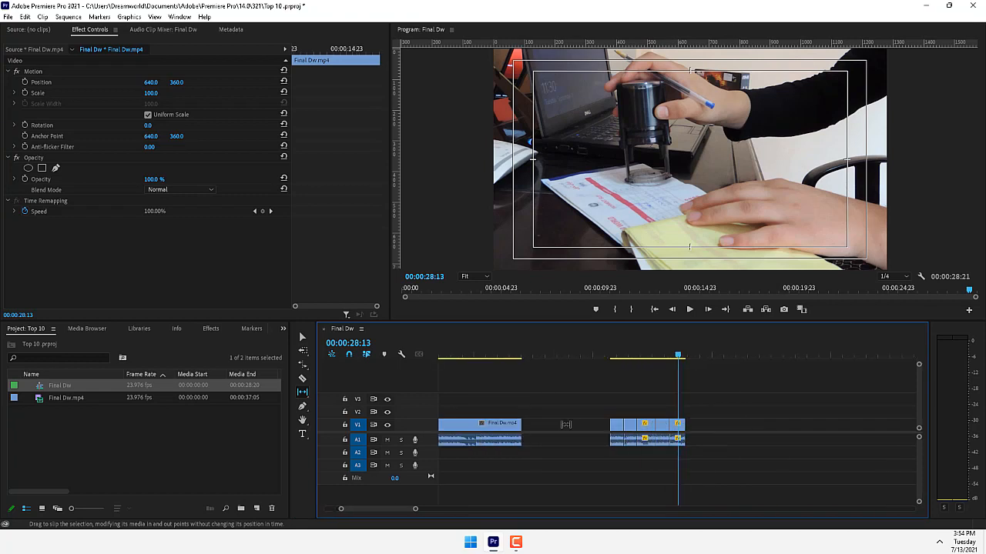
click(500, 353)
key(equal)
key(equal)
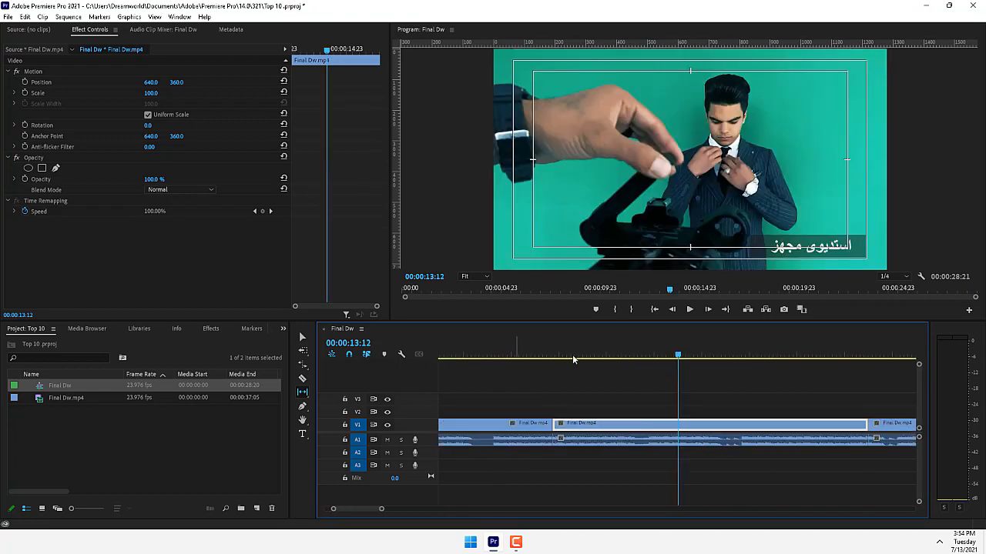
drag(677, 354, 556, 355)
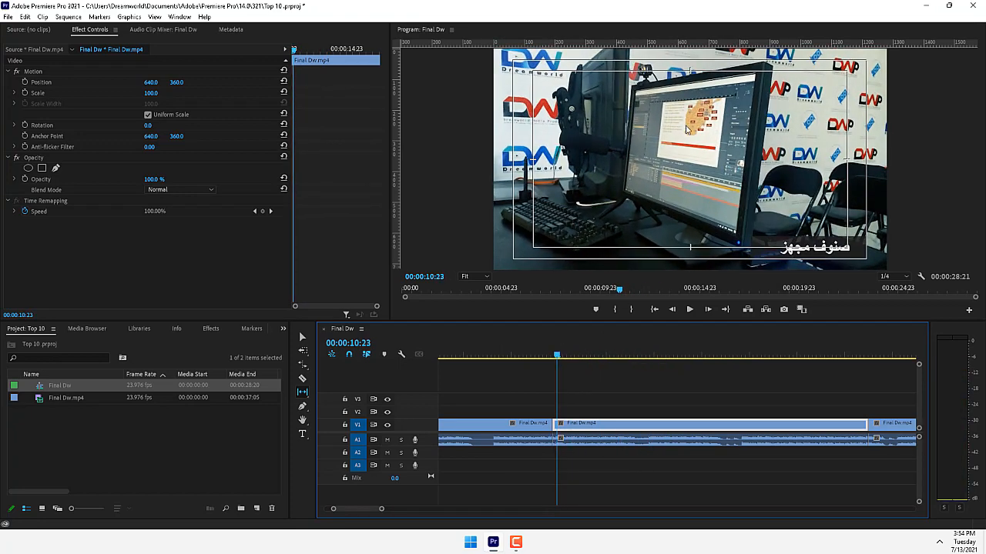
drag(653, 357, 865, 354)
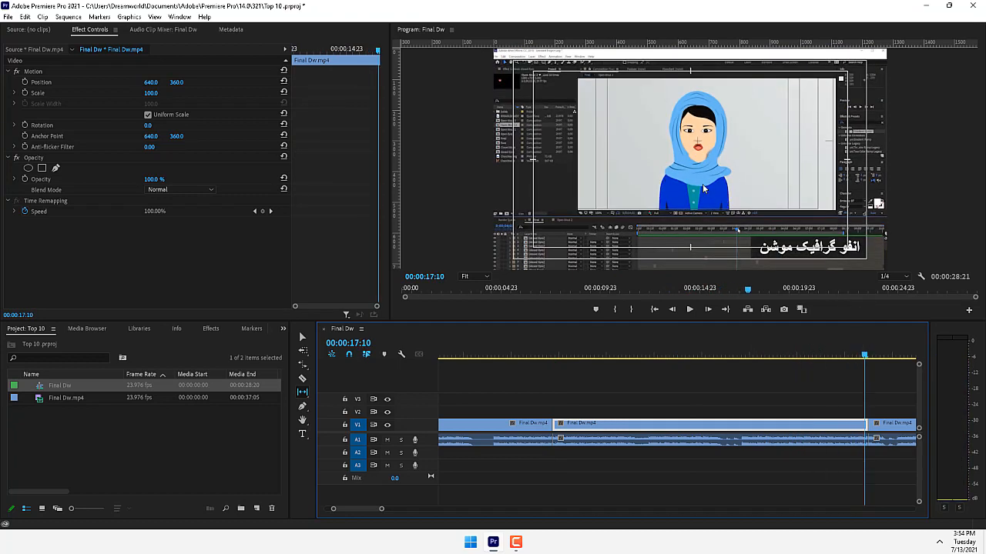
Slip the selected segment's footage by about +00:00:03:03 with the Slip Tool and scrub through it to 00:00:17:11.
click(303, 393)
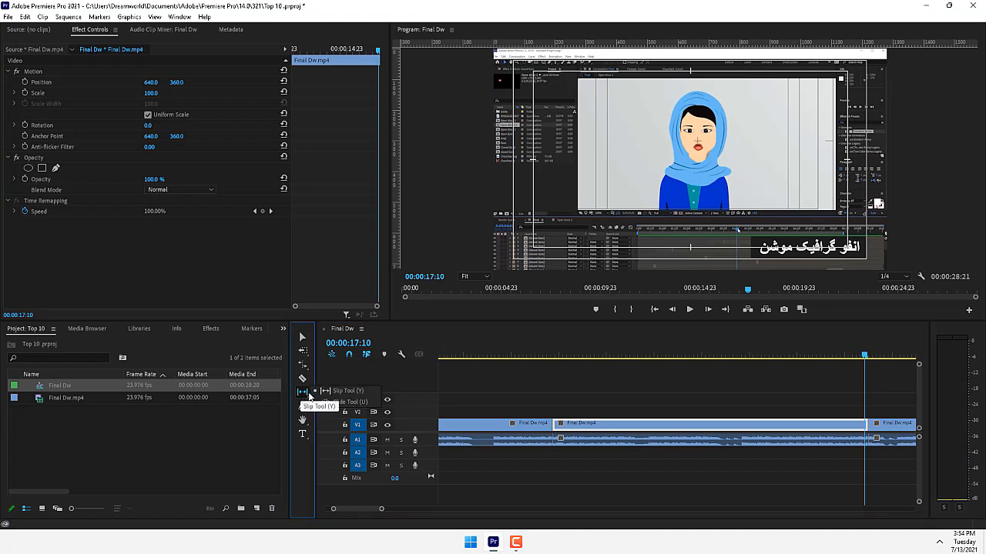
click(349, 391)
drag(754, 423, 904, 434)
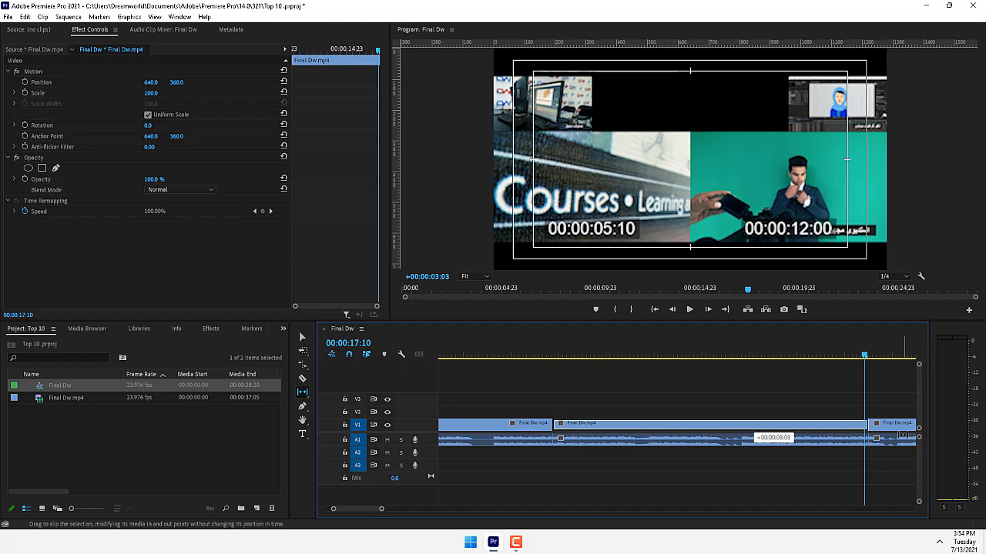
drag(903, 435, 902, 435)
drag(542, 353, 868, 380)
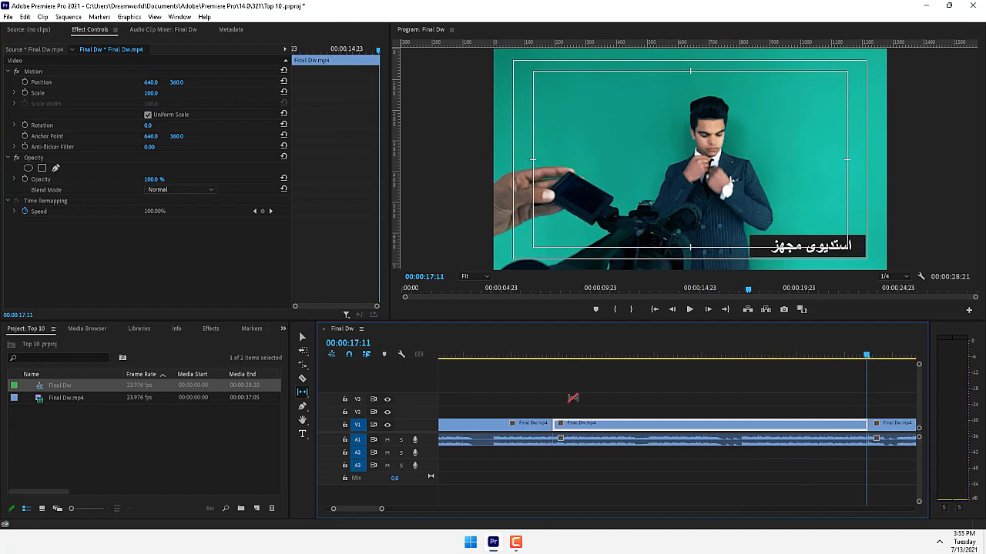
Activate the Slide Tool and move the playhead to 00:00:06:13 within the first video segment.
click(302, 392)
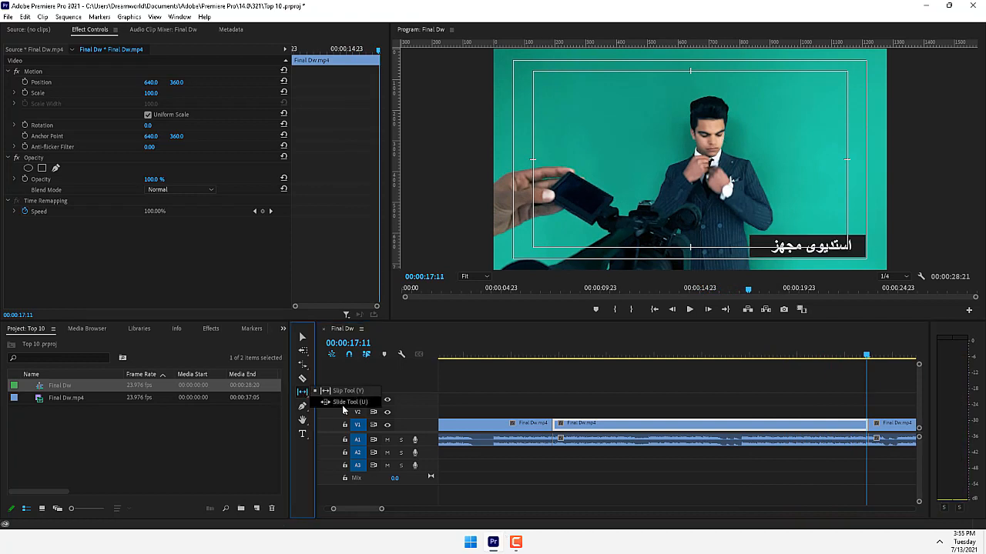
click(348, 403)
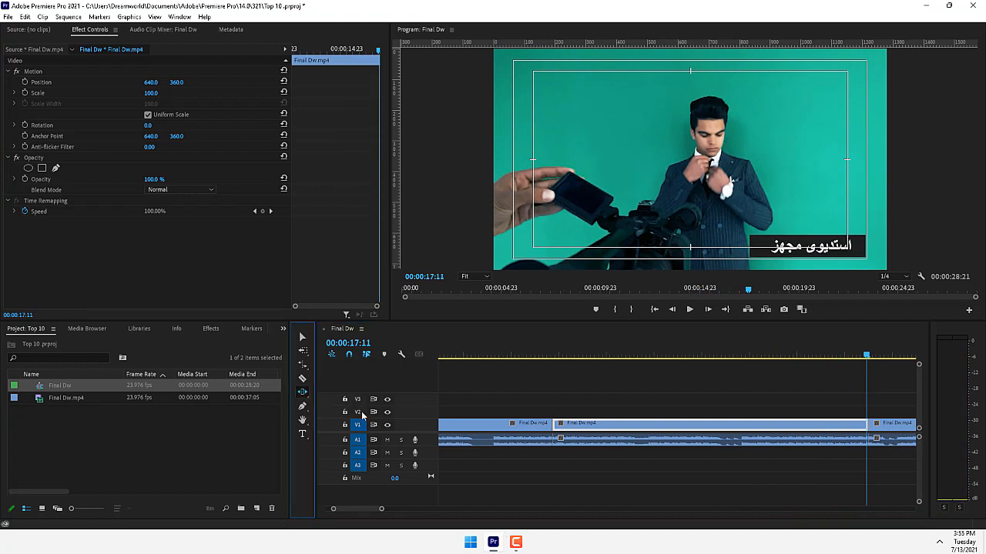
click(481, 355)
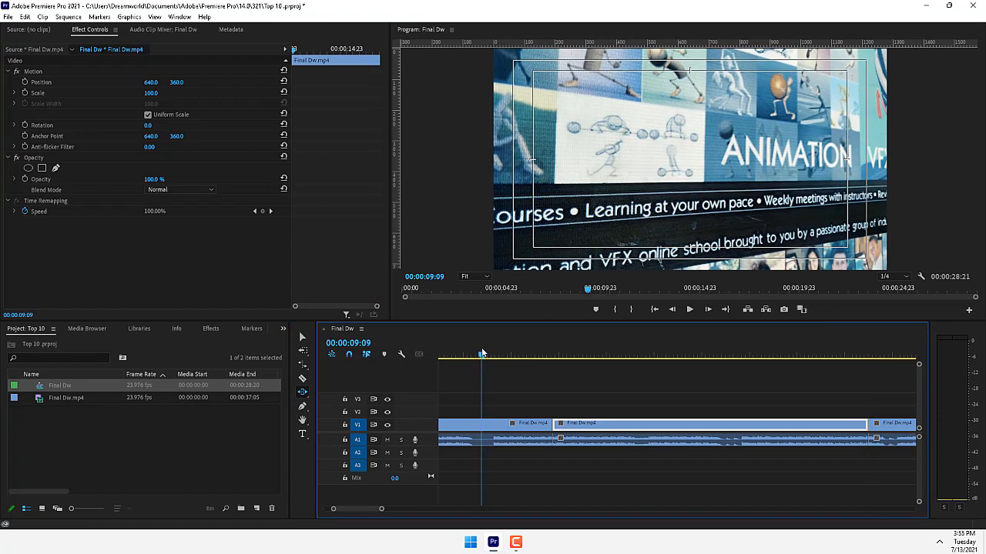
click(523, 356)
drag(523, 359, 512, 356)
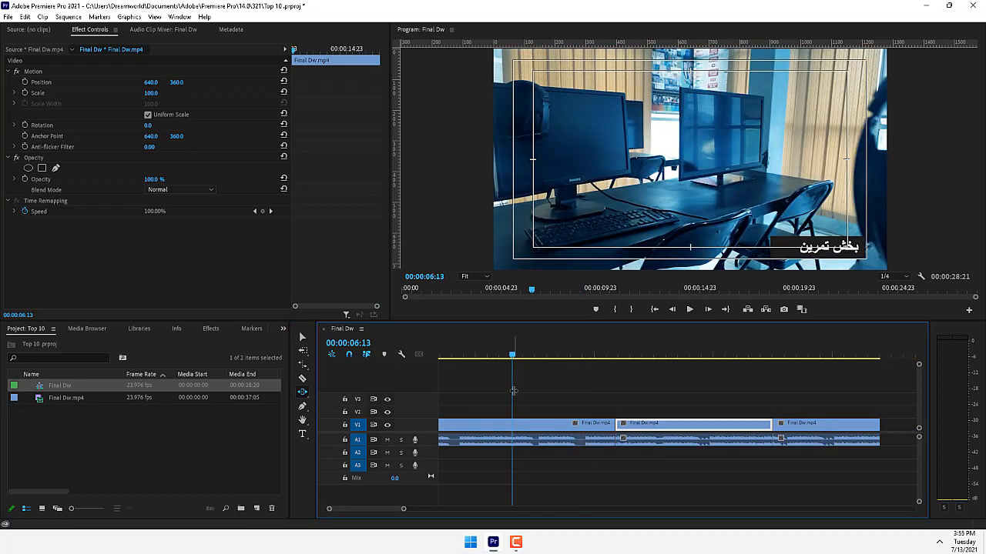
Slide the second video segment earlier with the Slide Tool until it starts at the playhead at 00:00:06:13.
click(547, 426)
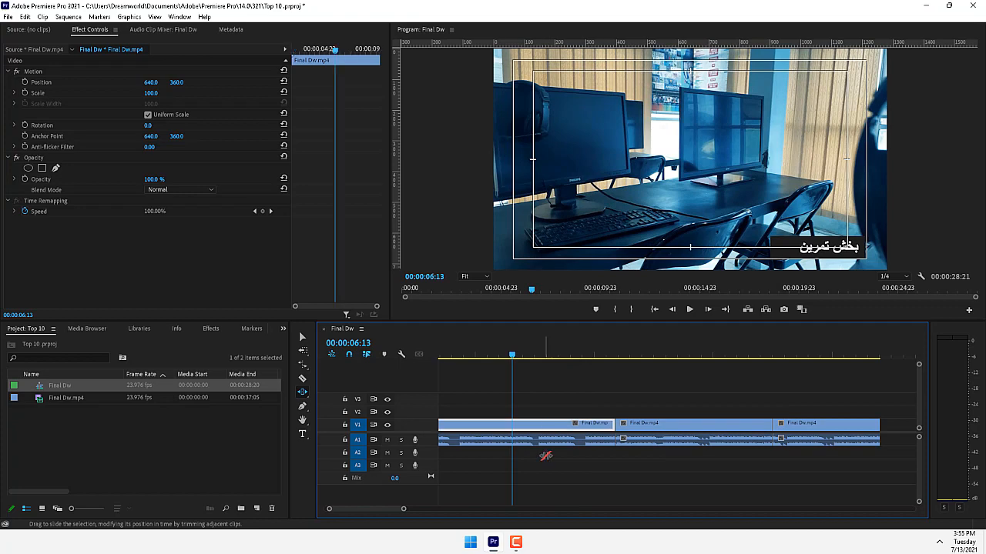
click(718, 423)
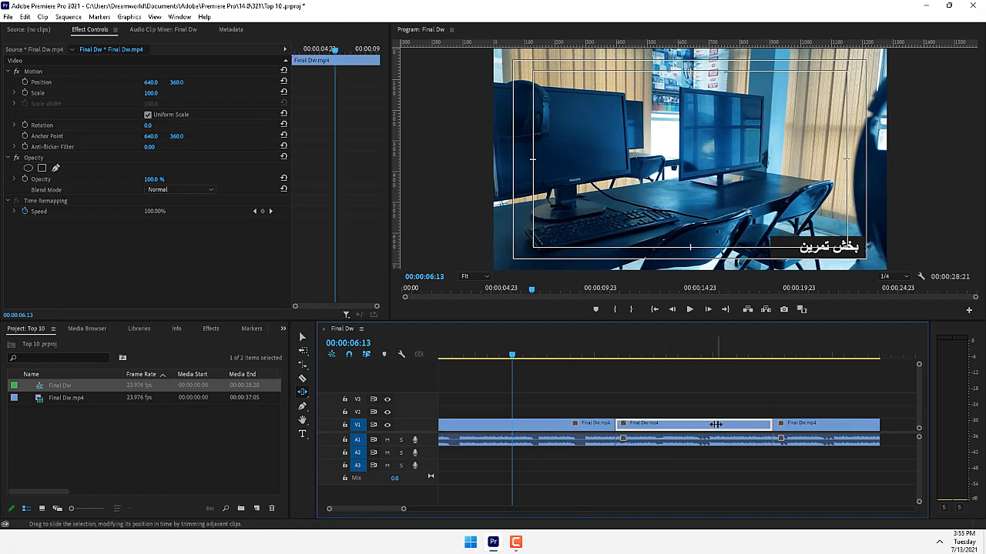
drag(716, 424, 618, 425)
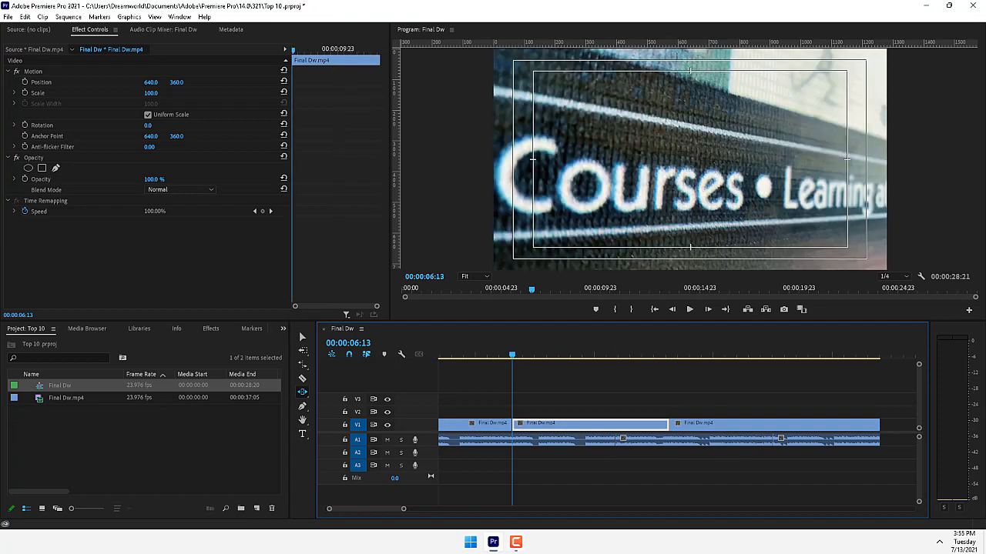
click(485, 424)
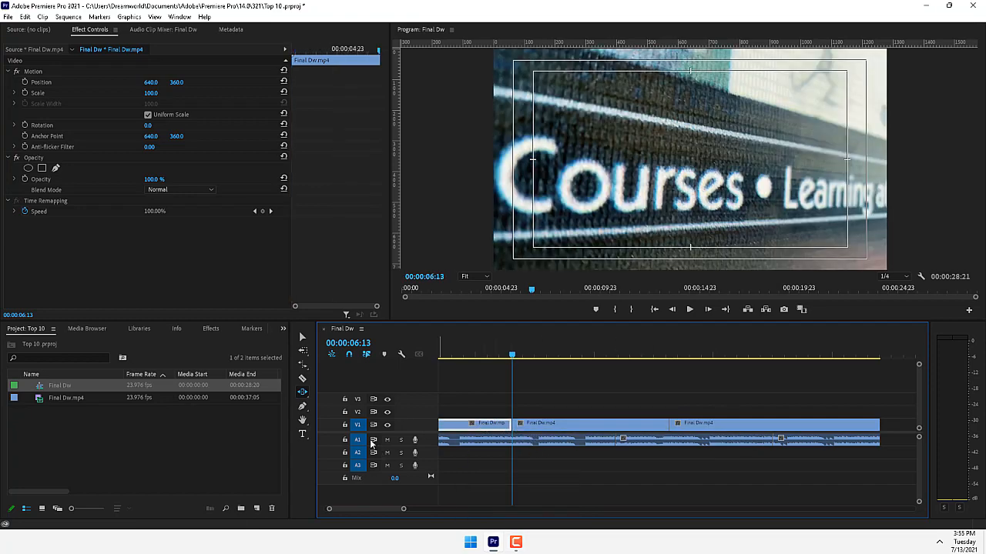
Draw a closed four-point shape over the logo in the video frame at 00:00:15:15 with the Pen Tool.
click(302, 391)
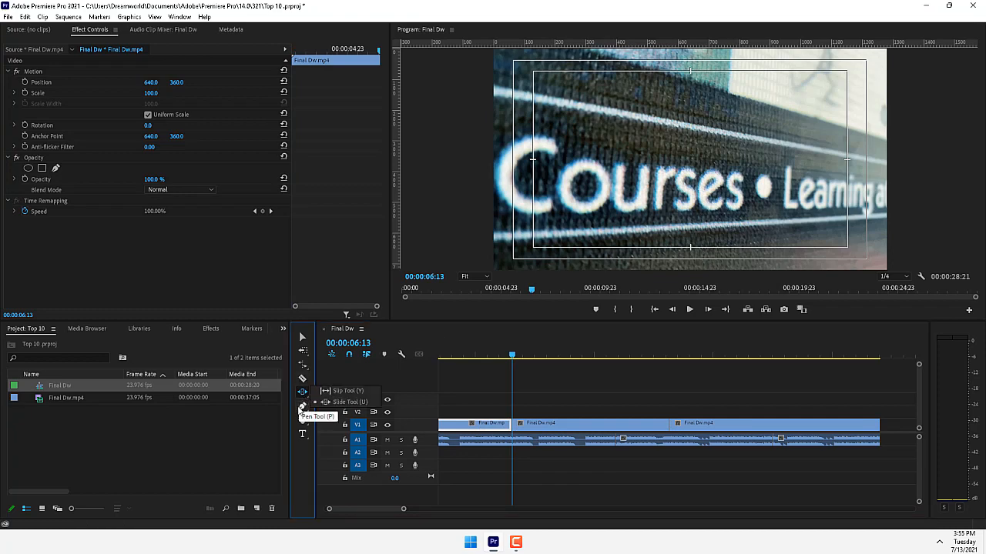
click(301, 408)
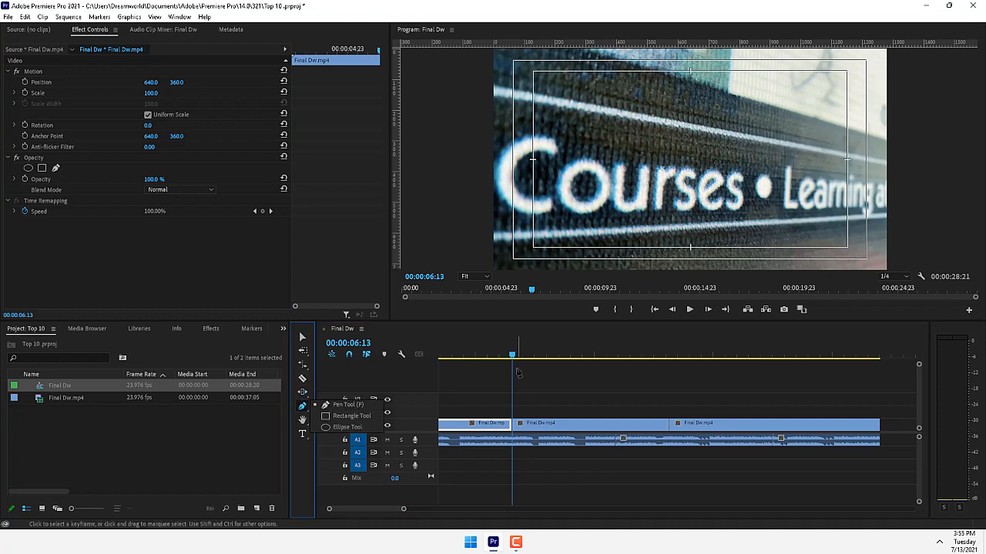
click(469, 355)
drag(468, 355, 730, 370)
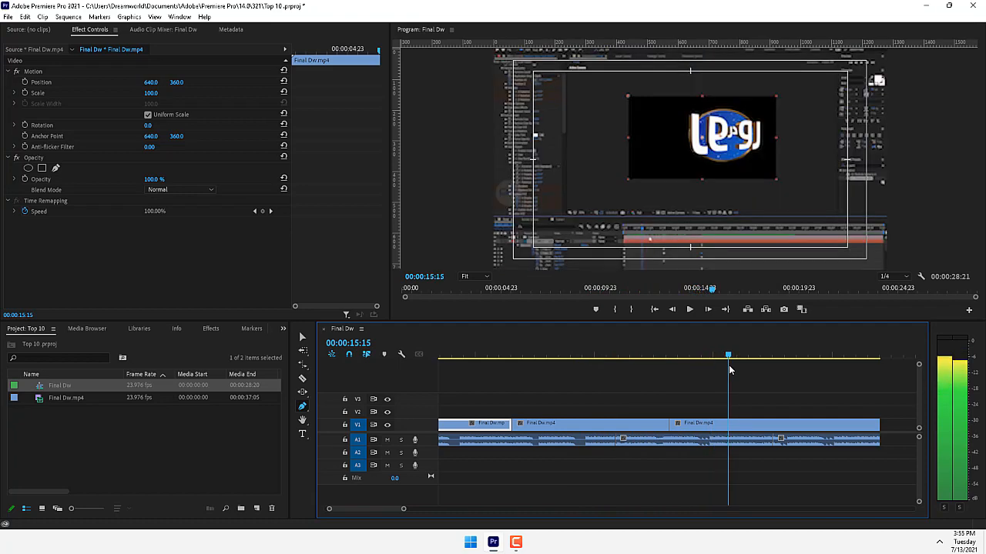
click(670, 105)
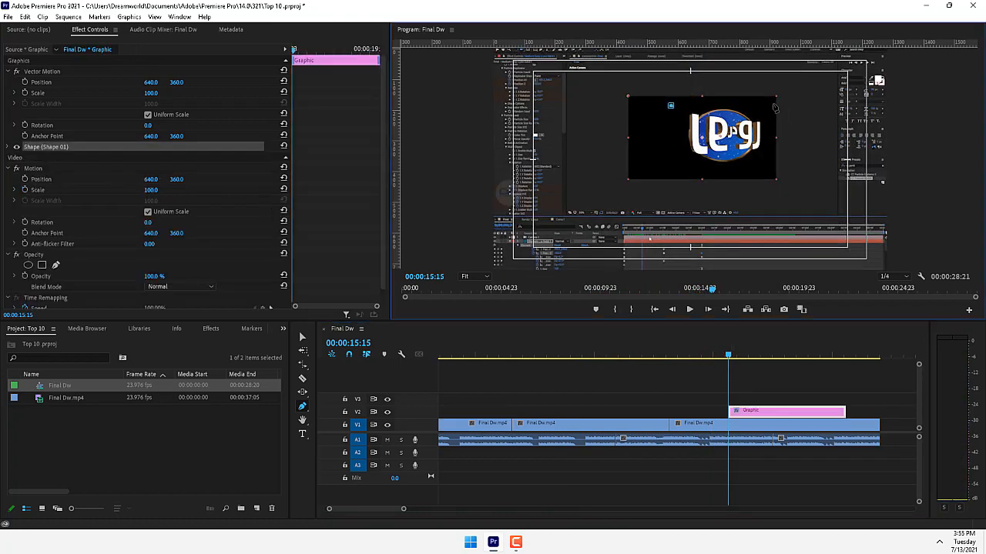
click(772, 103)
click(771, 176)
click(676, 163)
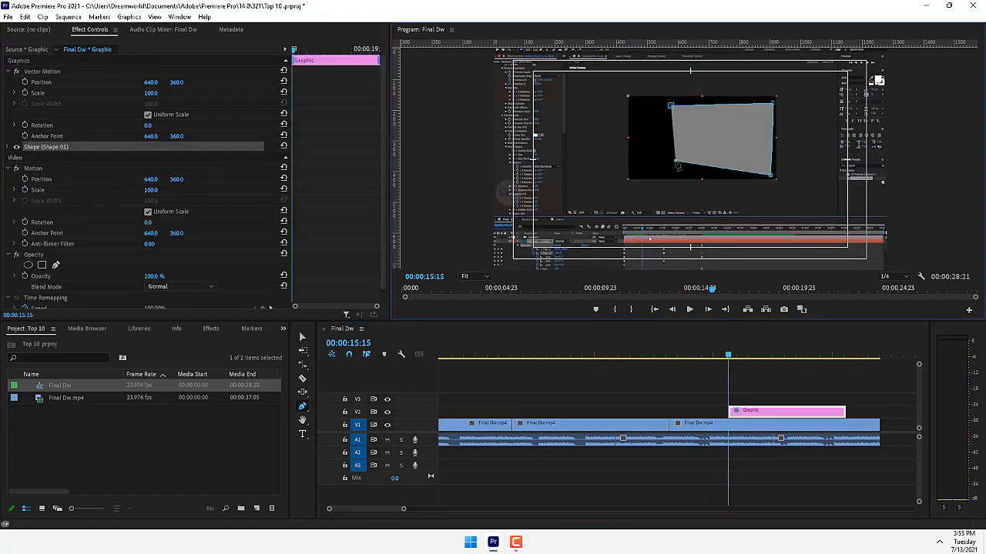
click(670, 107)
Set the drawn shape's fill to black by sampling a dark area with the eyedropper, and deselect the graphic clip.
click(9, 147)
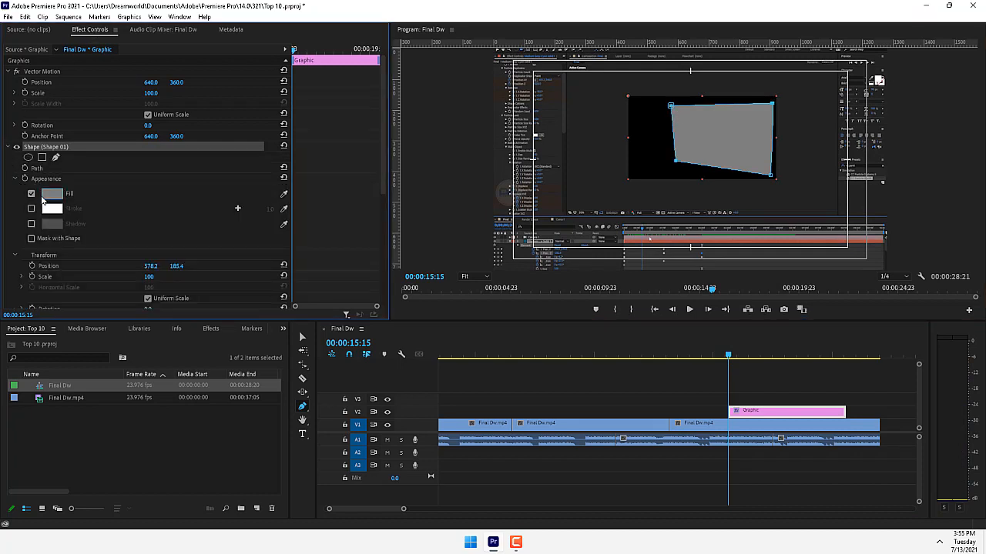
click(51, 196)
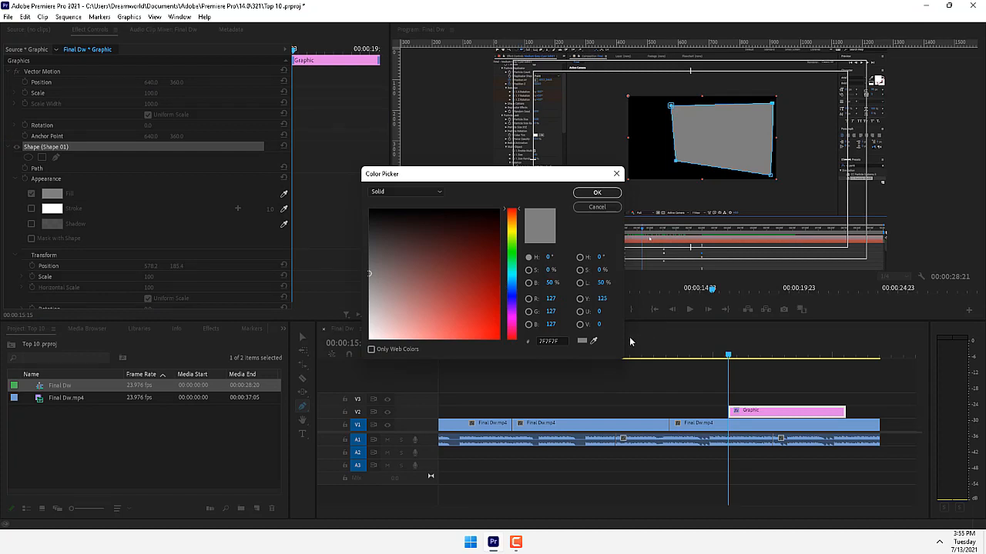
click(594, 341)
click(693, 203)
click(597, 193)
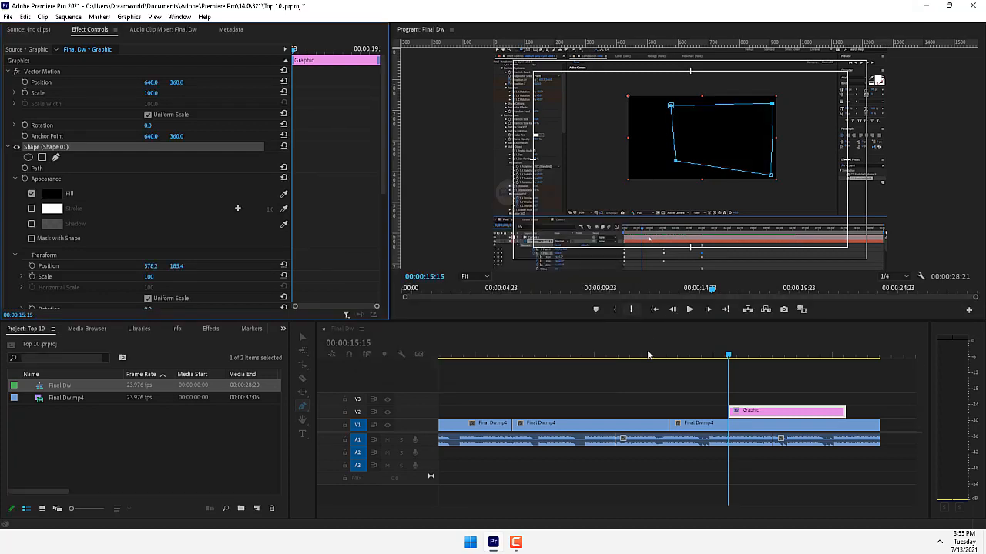
click(656, 394)
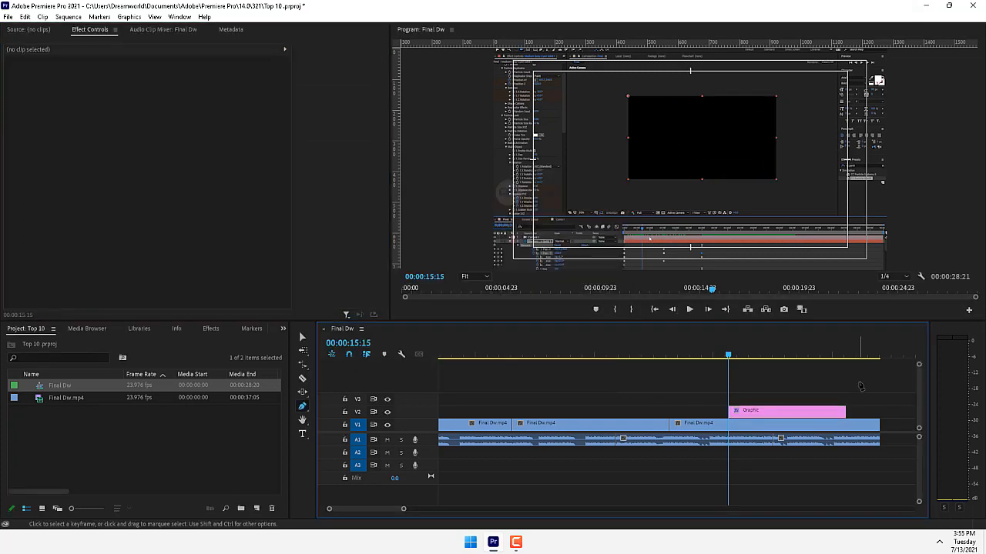
Reactivate the Pen Tool and expand the A1 audio track to expose the volume line of the second segment.
click(302, 407)
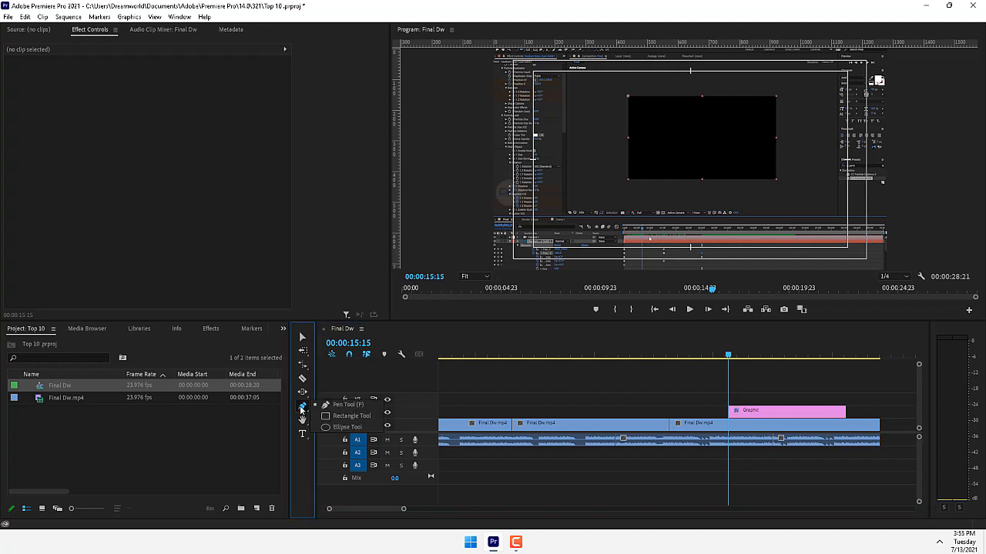
click(345, 404)
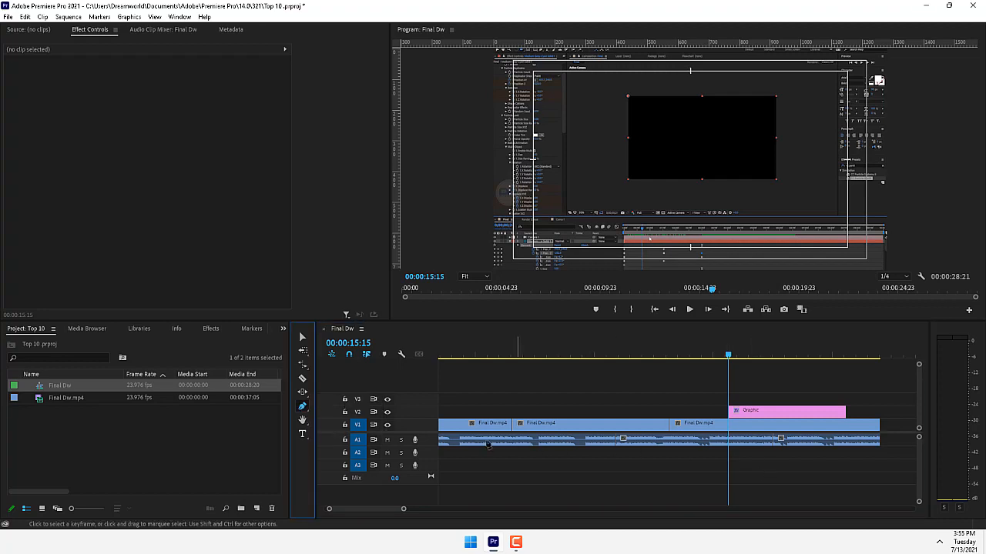
double_click(432, 444)
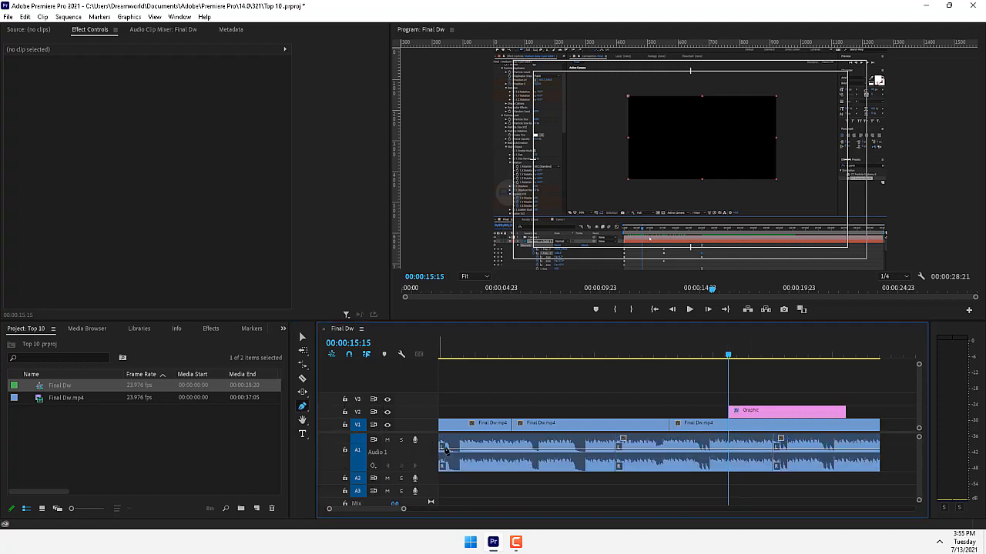
scroll(761, 468, up, 3)
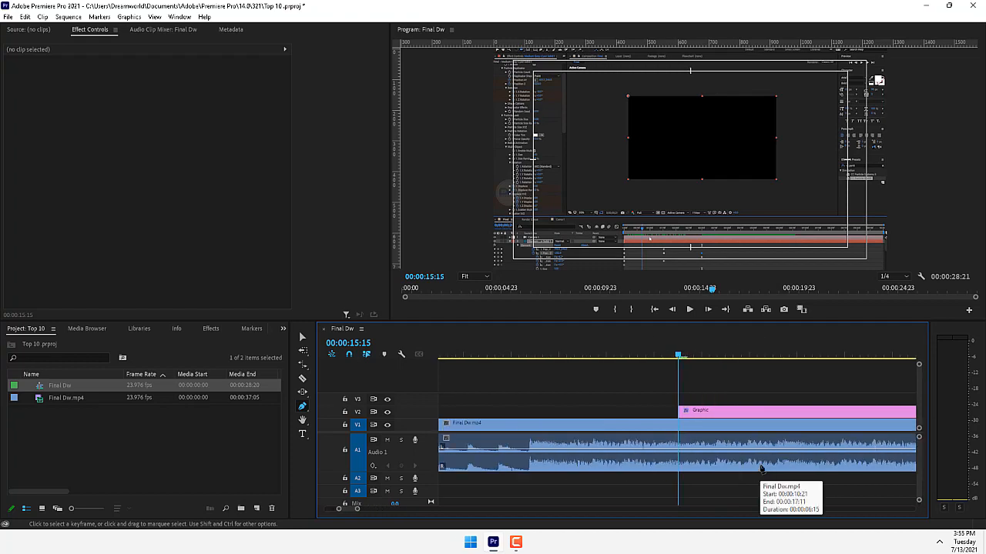
Add a row of volume keyframes along the second segment's audio level line on A1 with the Pen Tool.
click(593, 451)
click(635, 450)
click(650, 452)
click(670, 451)
click(693, 451)
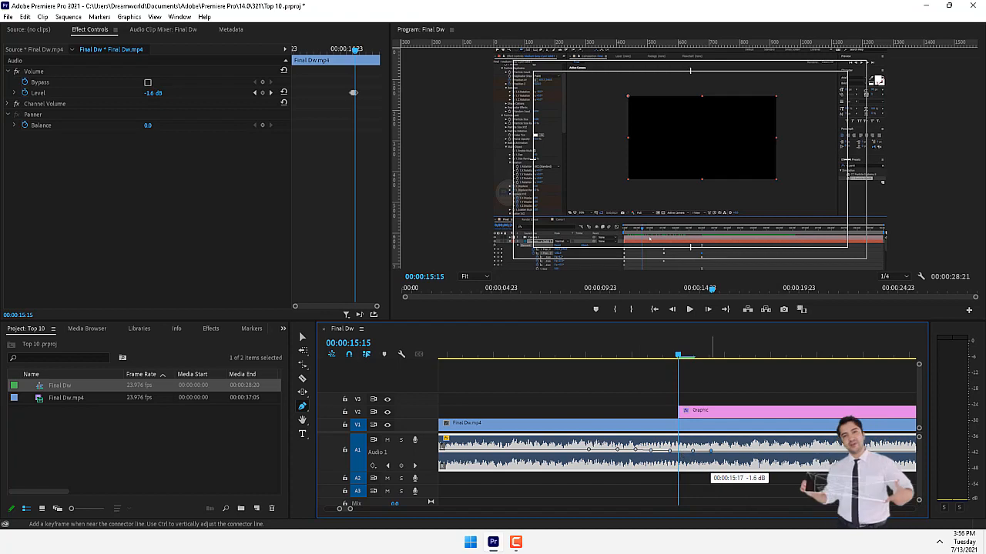
click(721, 451)
click(741, 452)
click(766, 452)
click(787, 451)
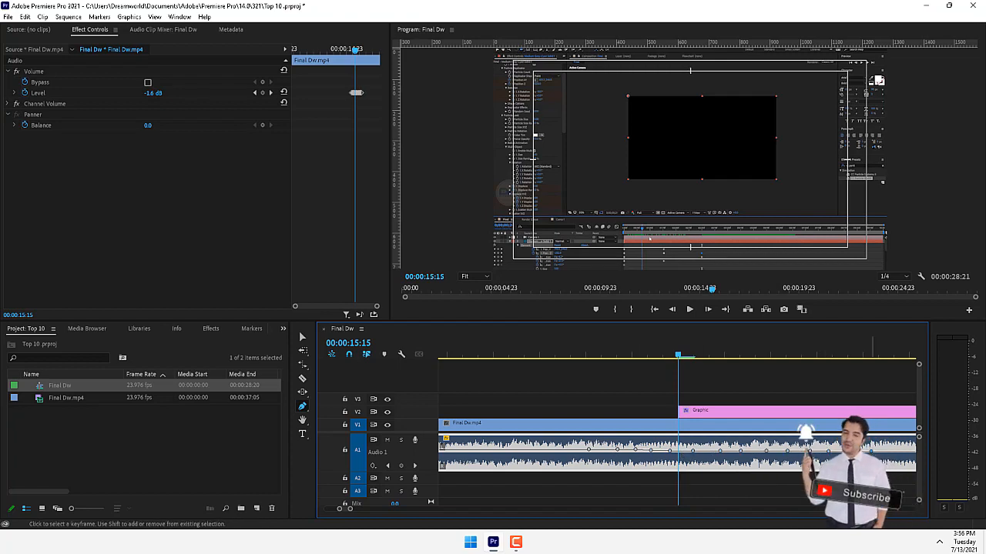
Lower three of the volume keyframes to form a zigzag level curve, and move the playhead to 00:00:15:23.
mouse_move(694, 456)
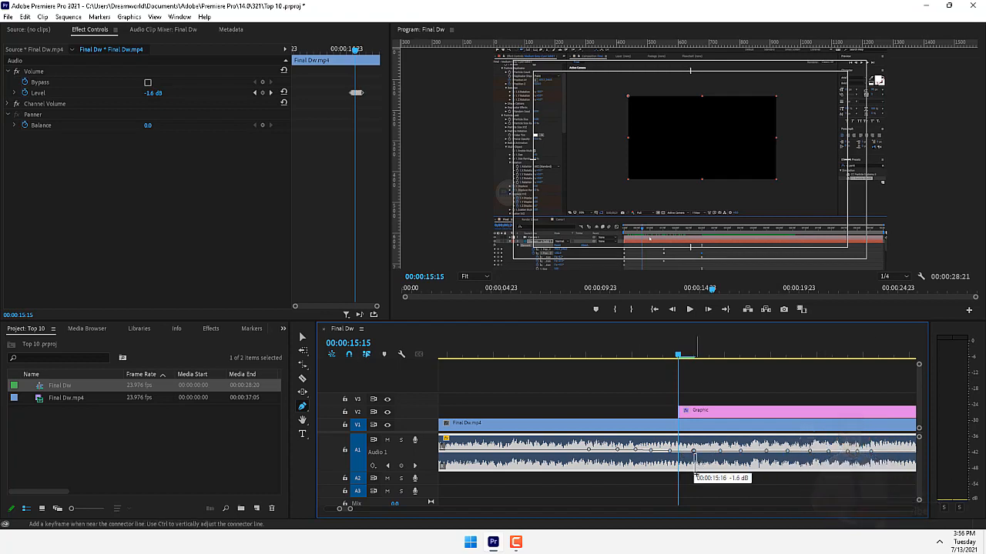
drag(694, 455, 636, 468)
drag(537, 359, 795, 380)
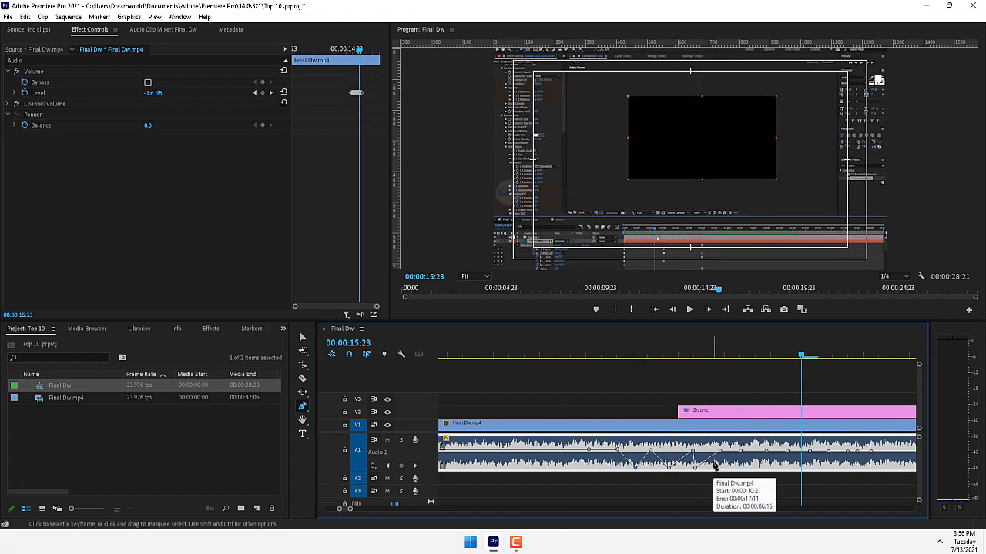
Draw an ellipse over the black rectangle in the video frame with the Ellipse Tool and expand its shape properties.
click(302, 405)
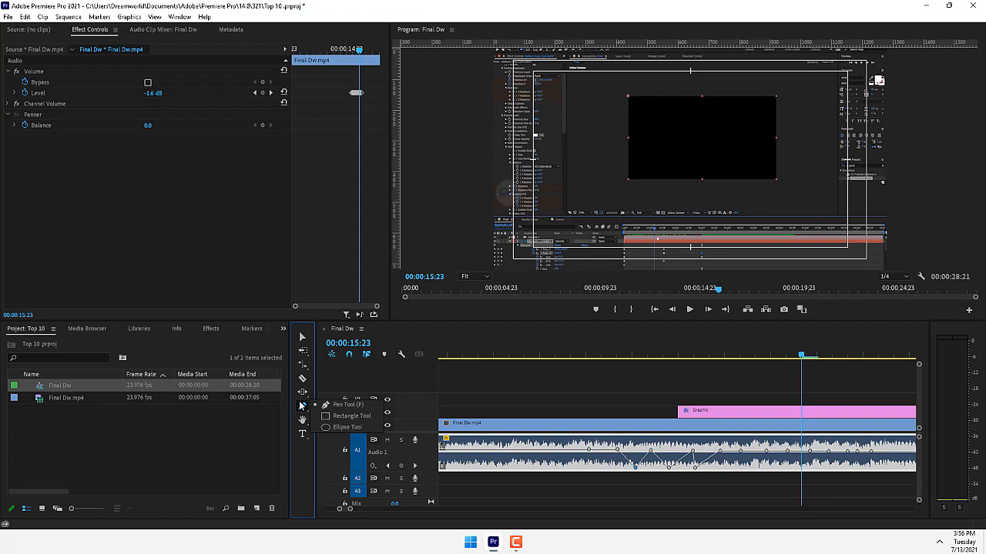
click(356, 426)
mouse_move(659, 116)
mouse_down()
mouse_move(726, 161)
mouse_move(765, 205)
mouse_up()
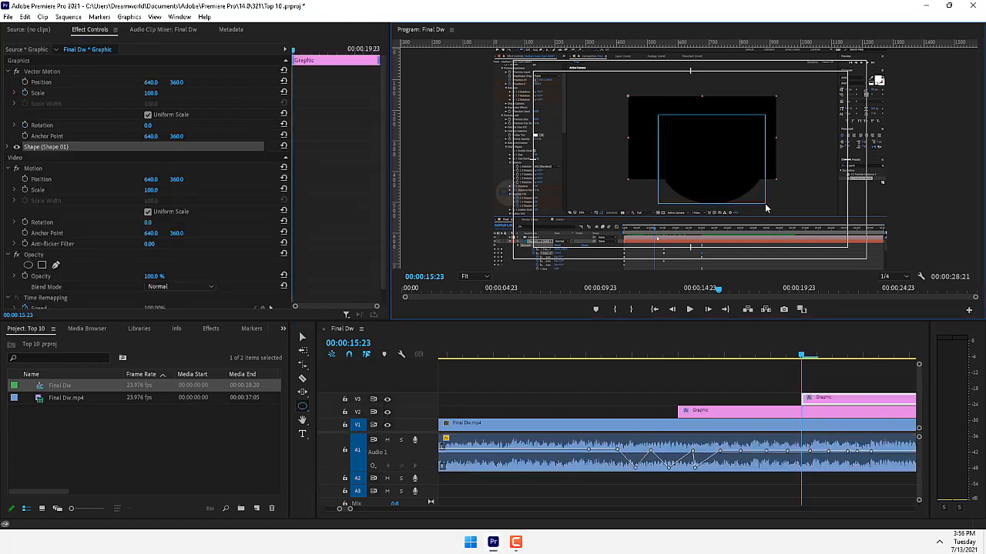
click(5, 149)
click(8, 147)
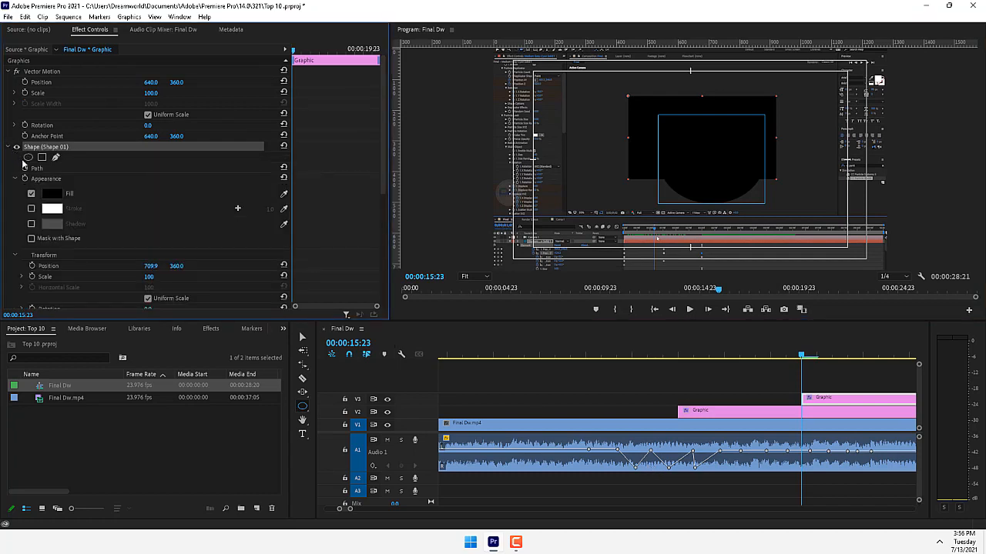
Turn off the ellipse's fill and give it a red stroke with a width of 23.
click(30, 193)
click(31, 208)
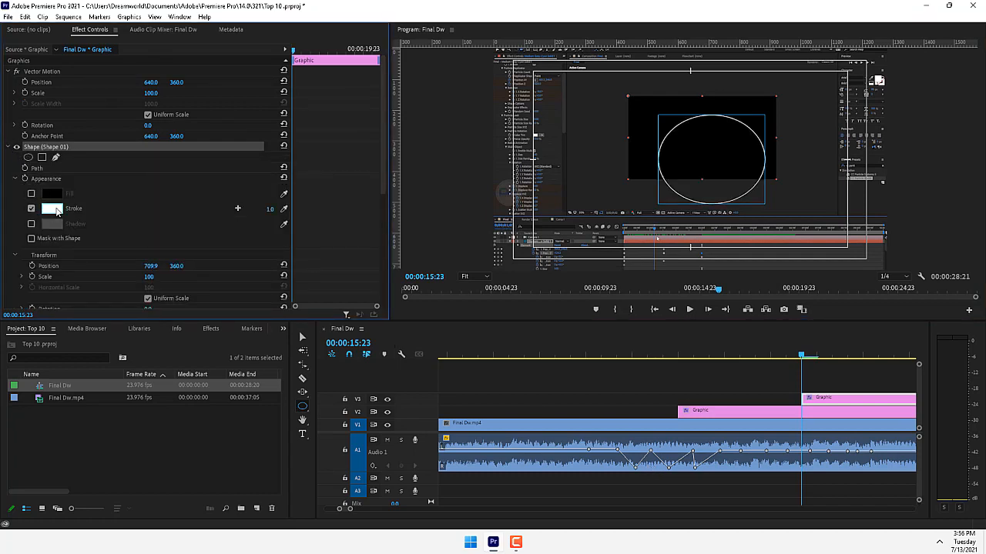
click(51, 208)
click(498, 205)
click(596, 198)
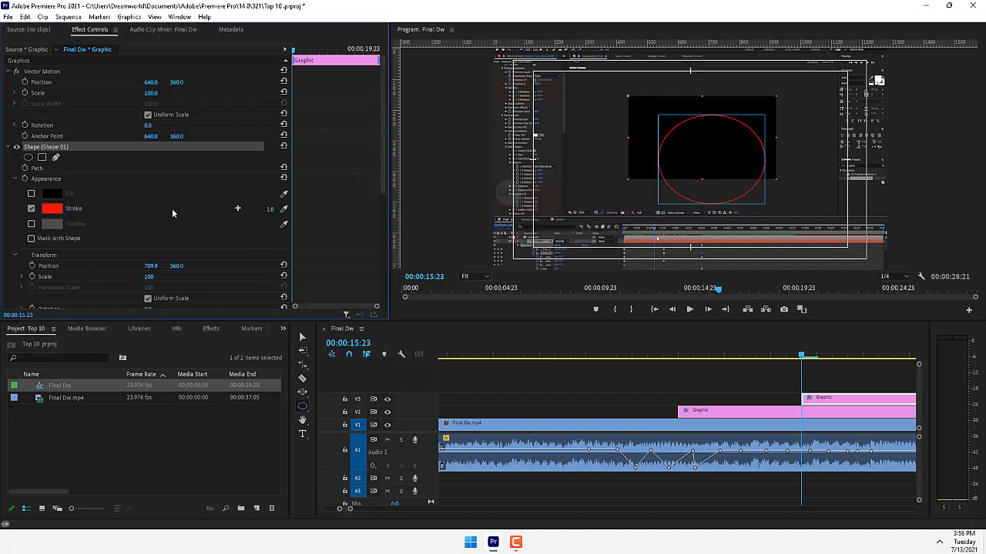
mouse_move(269, 215)
mouse_down()
mouse_move(331, 231)
mouse_move(327, 420)
mouse_up()
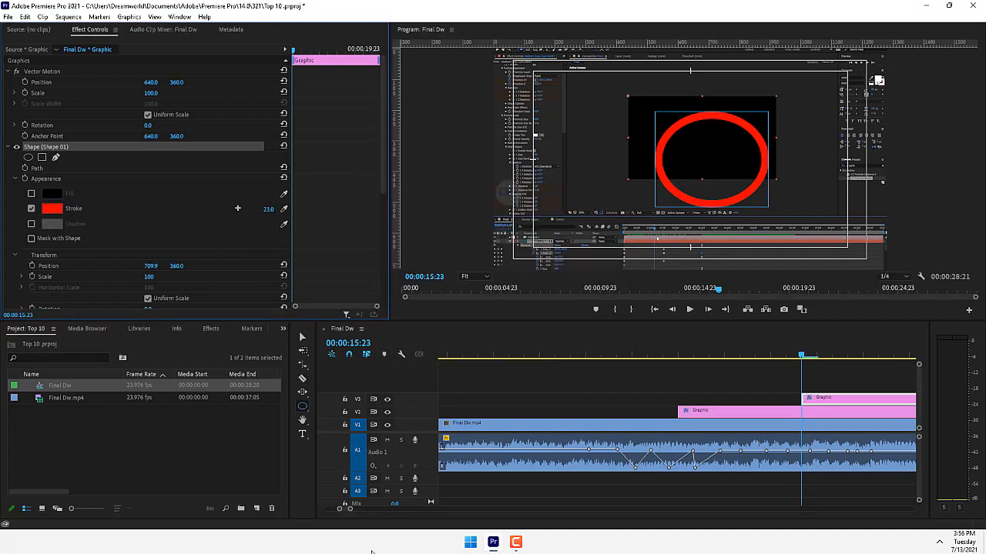
Delete the ellipse's graphic clip from the V3 track.
click(833, 402)
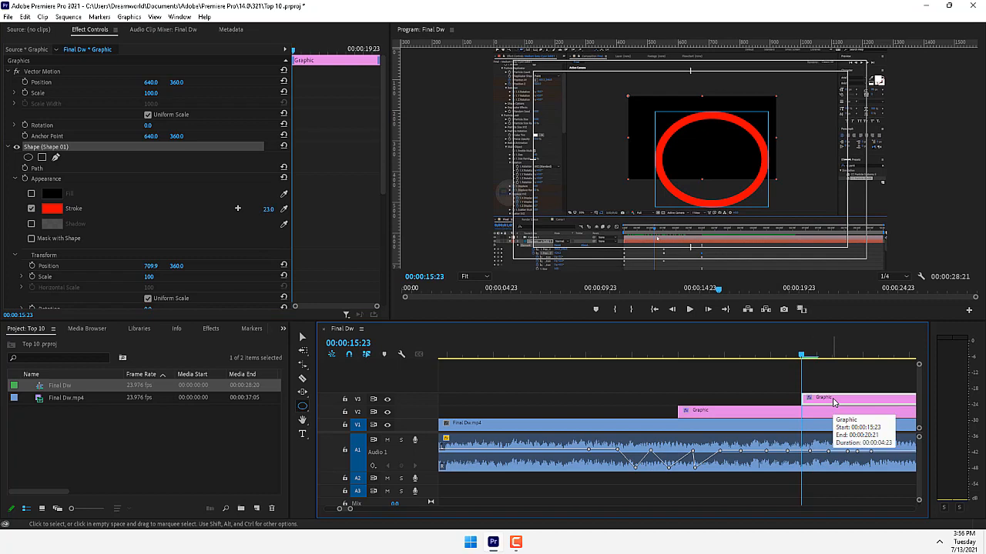
key(Delete)
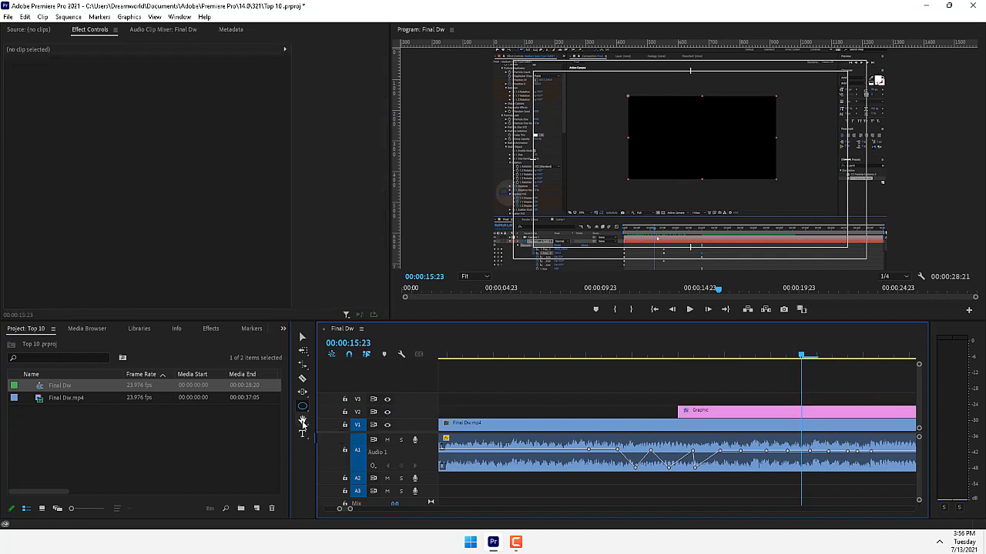
Activate the Zoom Tool and adjust the timeline view around the audio keyframes on A1.
click(303, 420)
click(350, 430)
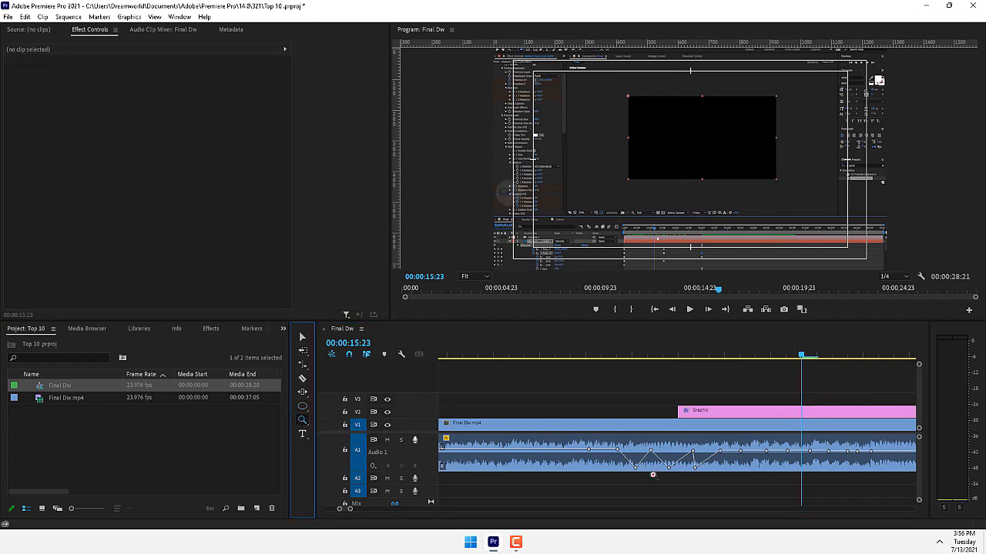
scroll(678, 454, up, 1)
scroll(716, 458, down, 3)
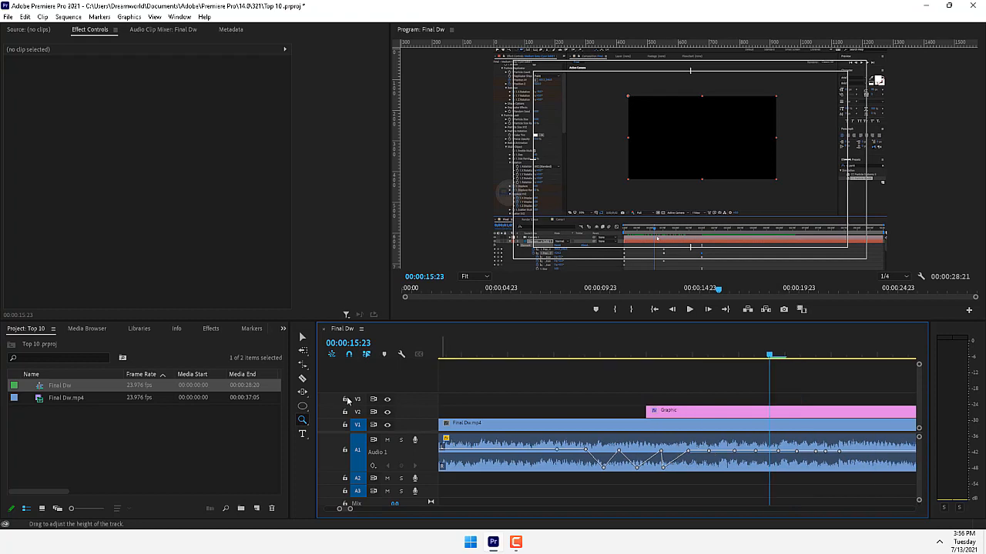
Activate the Hand Tool and pan the timeline towards the start of the sequence.
click(303, 419)
click(342, 420)
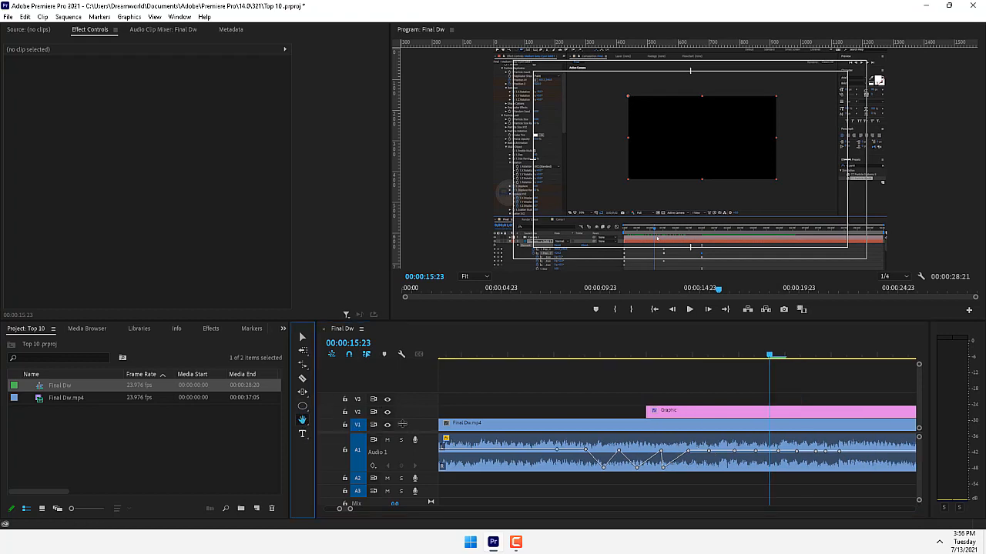
drag(638, 456, 696, 462)
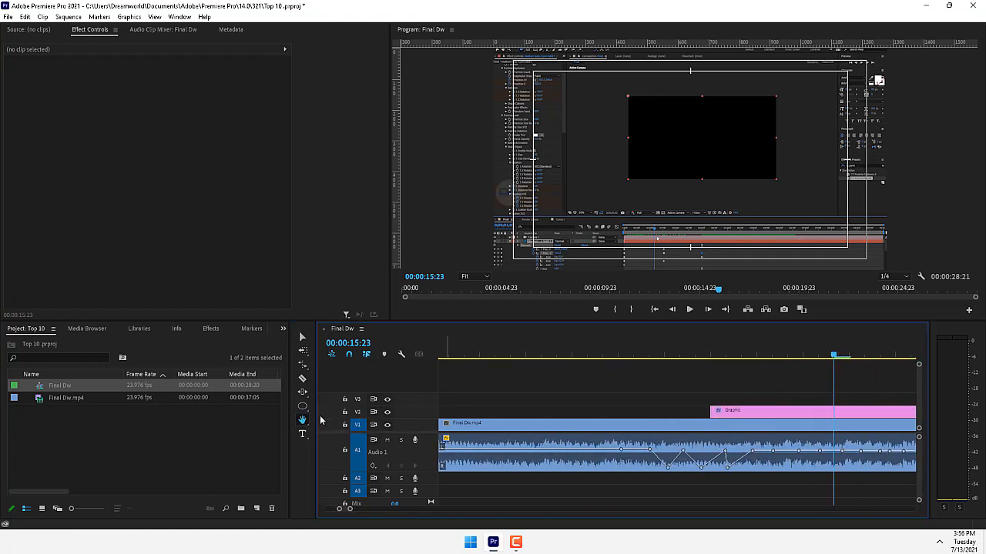
click(304, 421)
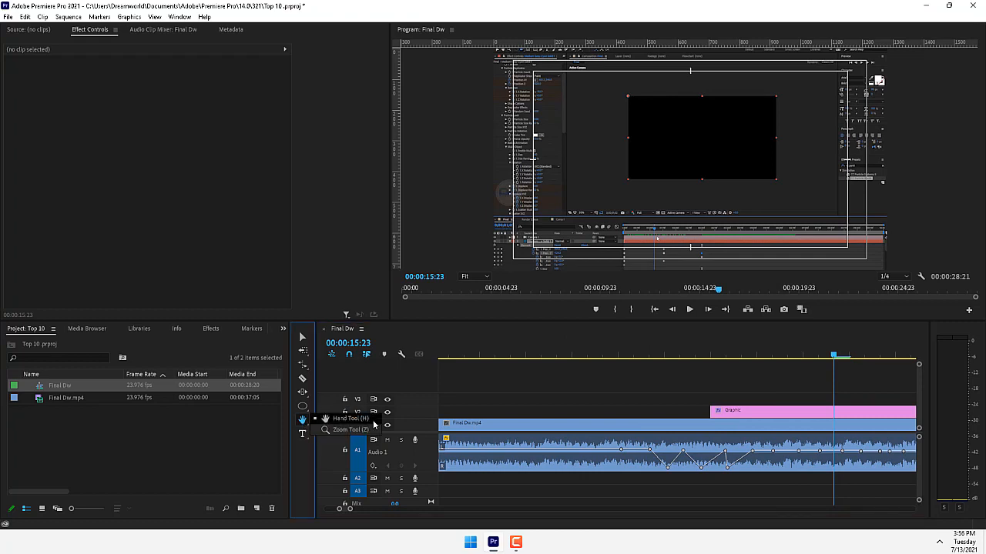
click(340, 420)
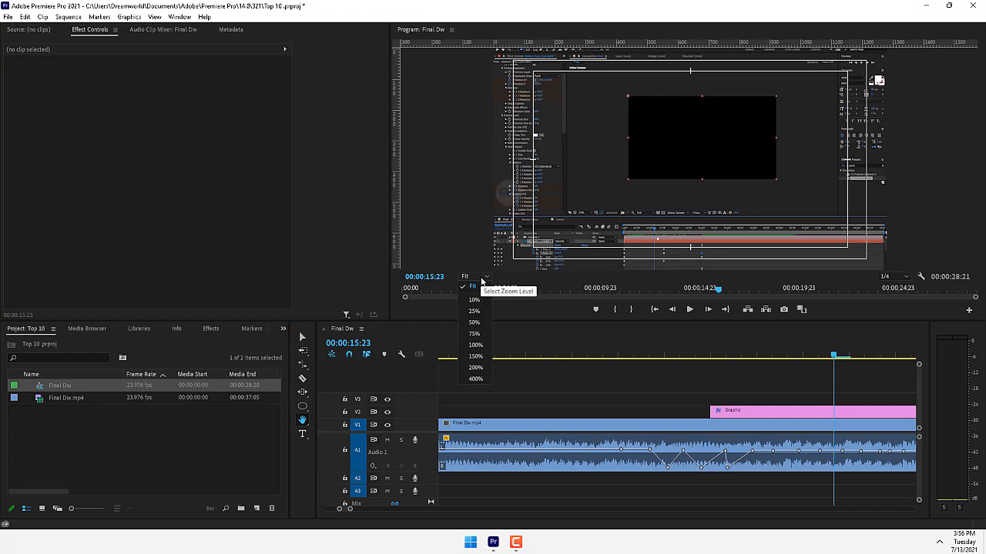
Magnify the program preview to 400%, pan across the frame with the Hand Tool, and return the zoom level to Fit.
click(471, 275)
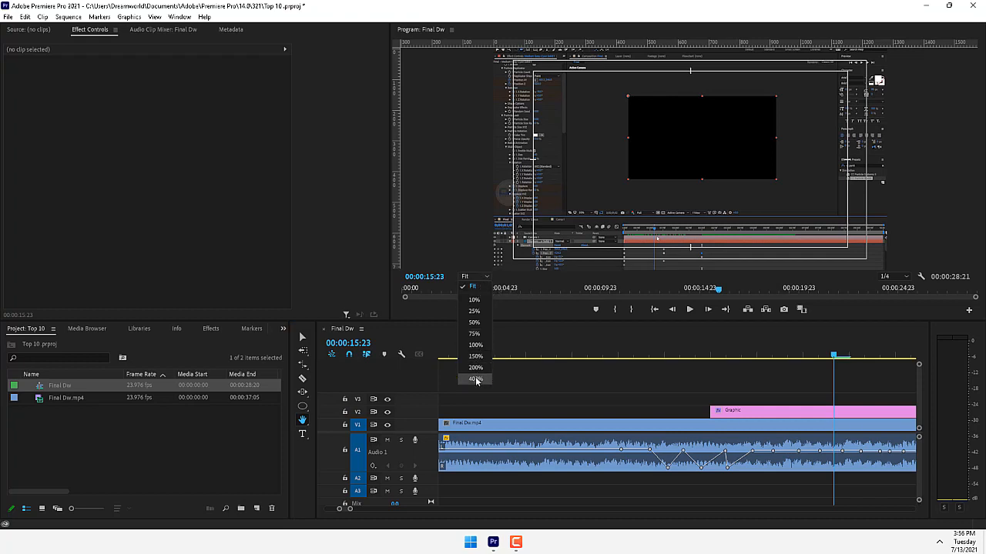
click(476, 379)
drag(567, 169, 875, 298)
drag(606, 126, 721, 277)
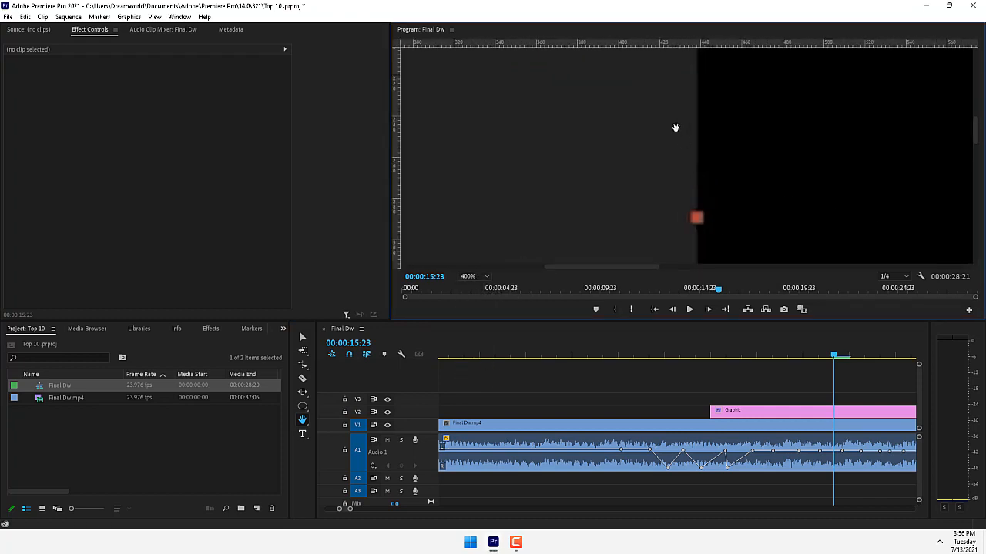
mouse_move(675, 128)
mouse_down()
mouse_move(763, 214)
mouse_move(890, 295)
mouse_up()
click(477, 277)
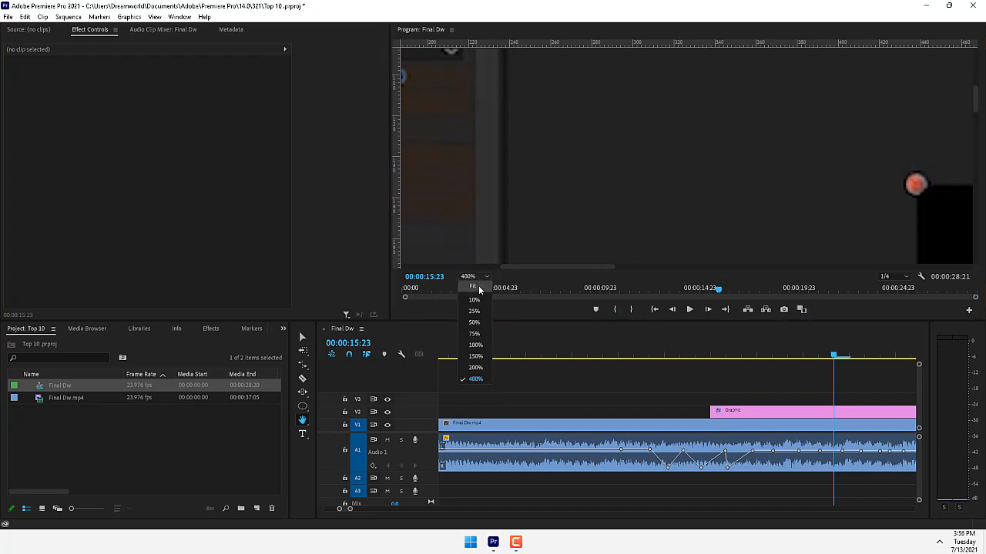
click(476, 287)
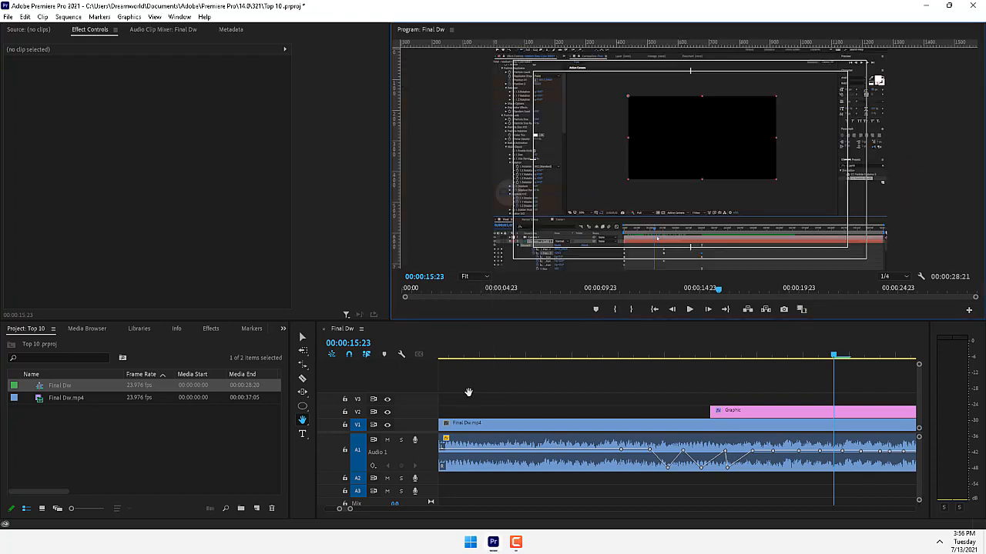
Add a new text layer at the playhead with the Type Tool, reading "Premriere tool".
click(303, 436)
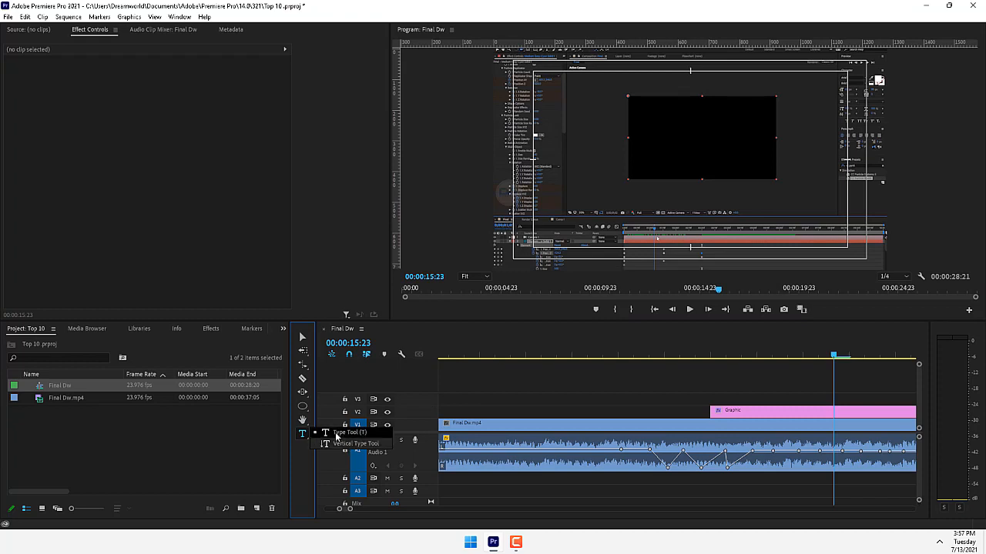
click(335, 433)
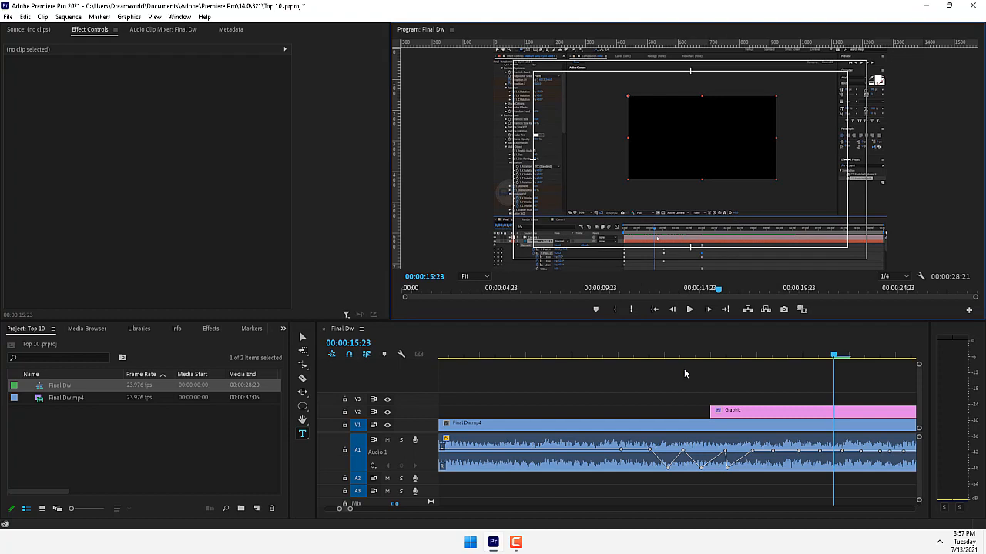
key(ctrl+t)
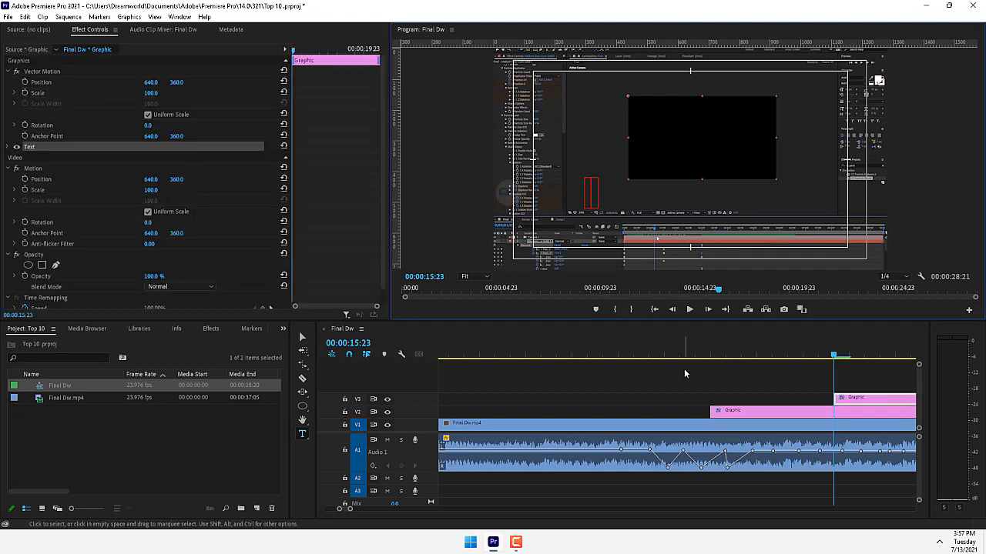
text(Premrie t)
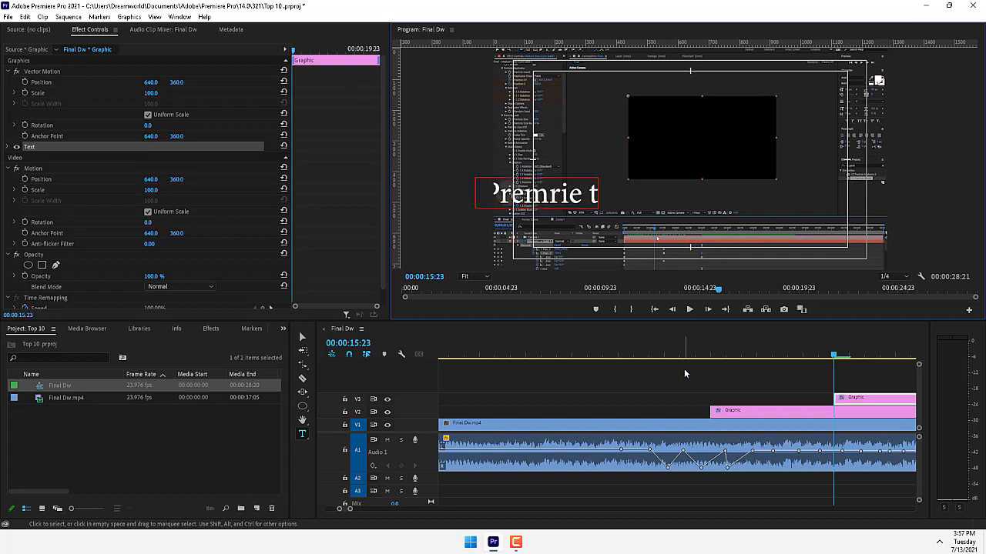
text(ool)
key(BackSpace)
key(BackSpace)
key(BackSpace)
key(BackSpace)
key(BackSpace)
key(BackSpace)
key(BackSpace)
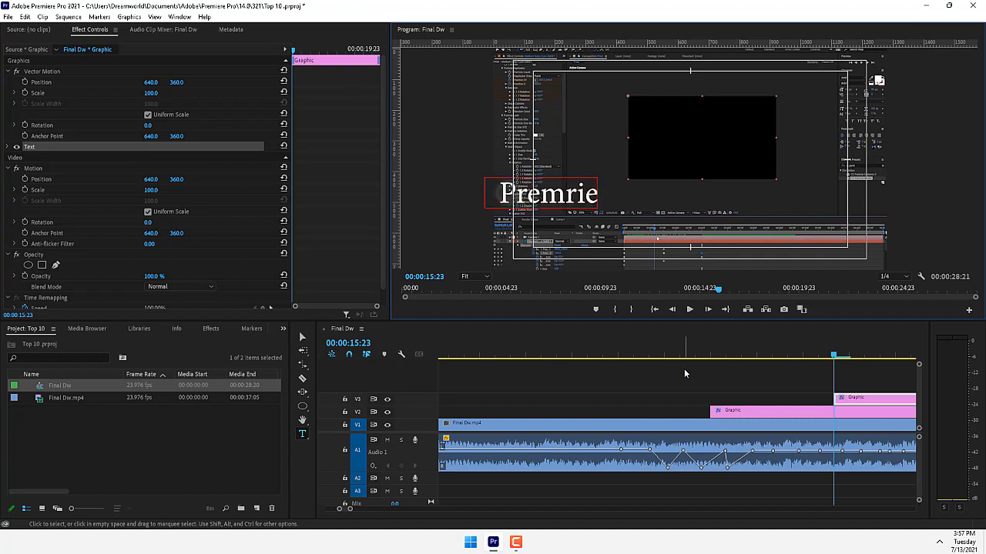
text(iere)
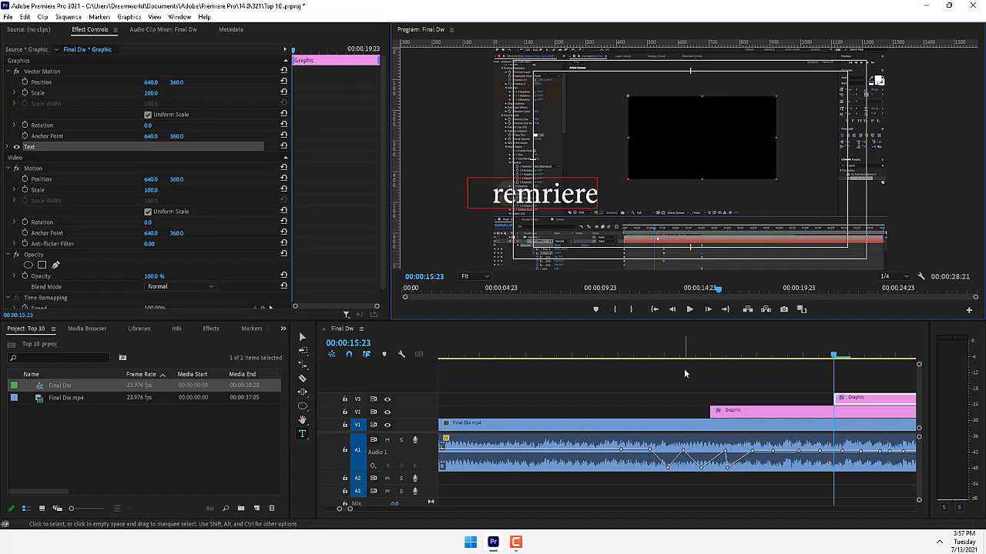
text( tool)
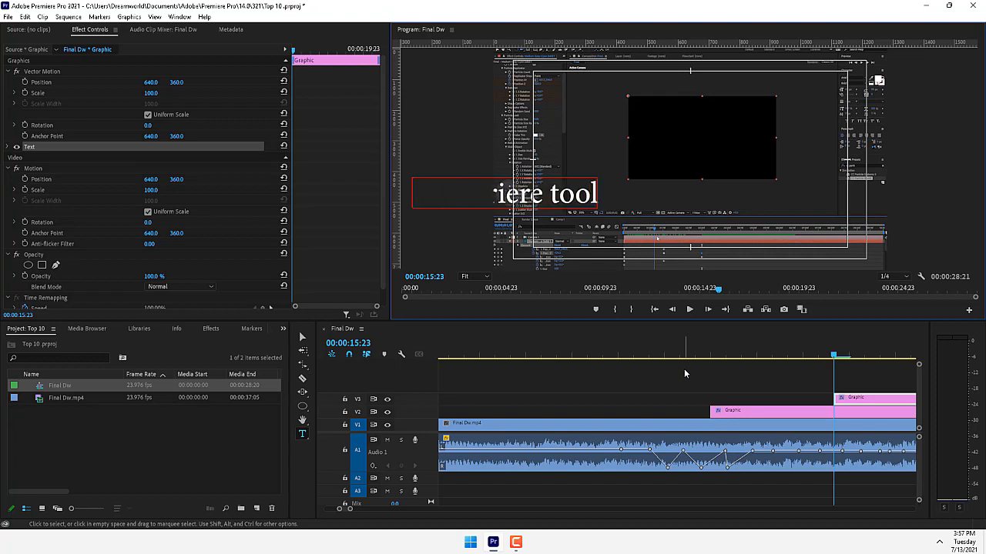
Move the "Premriere tool" text to the lower-left corner of the video frame and deselect it.
click(302, 337)
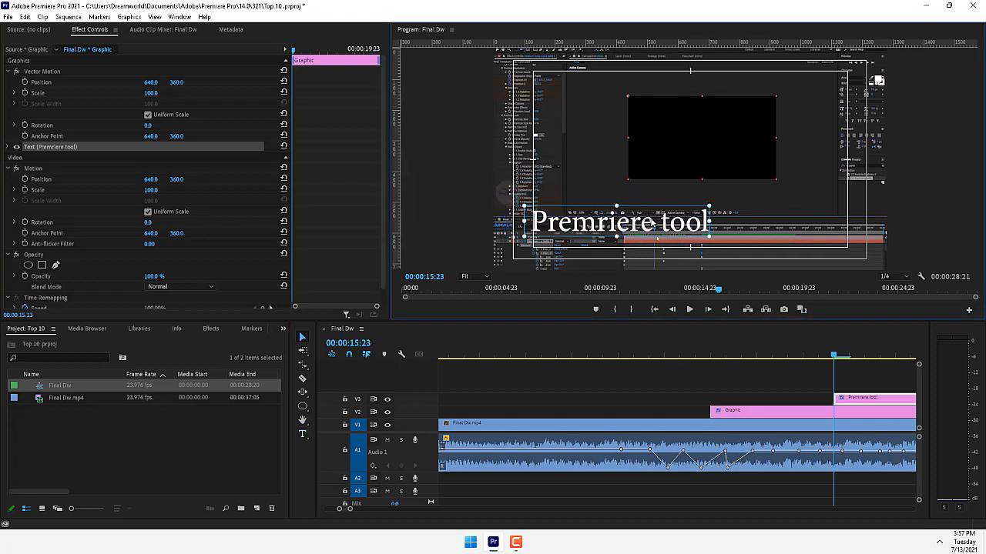
drag(728, 245, 690, 248)
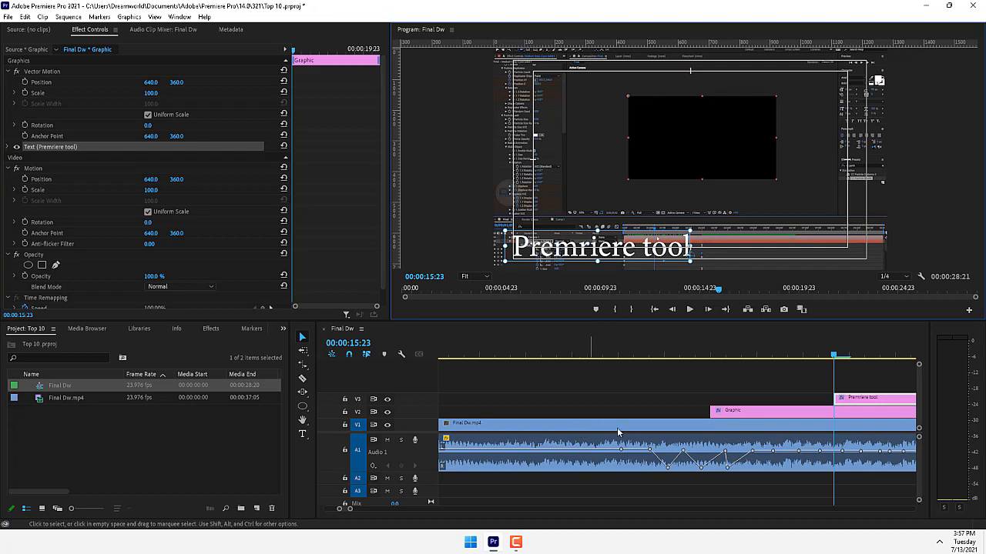
click(781, 388)
Apply the default transition to both ends of the "Premriere tool" clip on V3 and scrub through it to preview the fades.
key(minus)
key(minus)
key(minus)
key(minus)
key(minus)
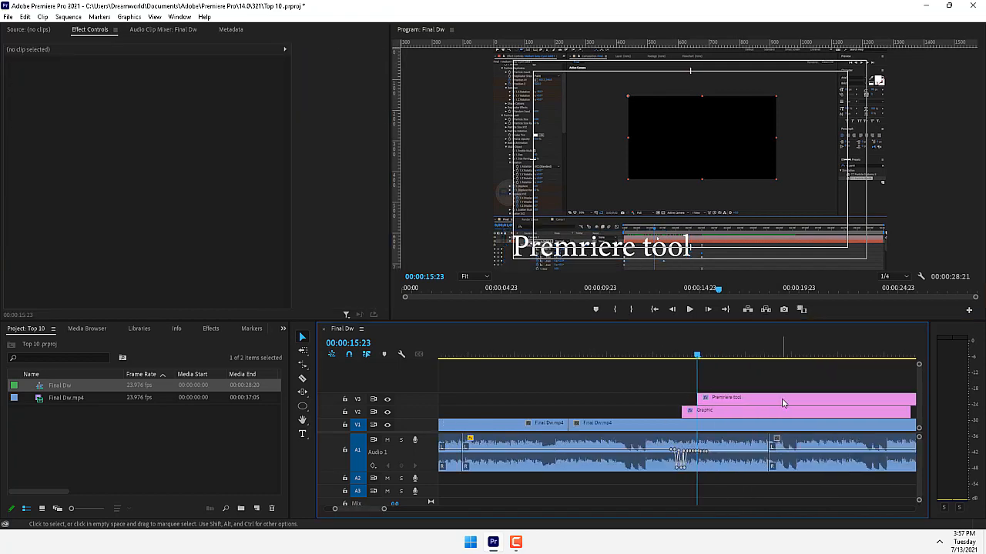
click(653, 398)
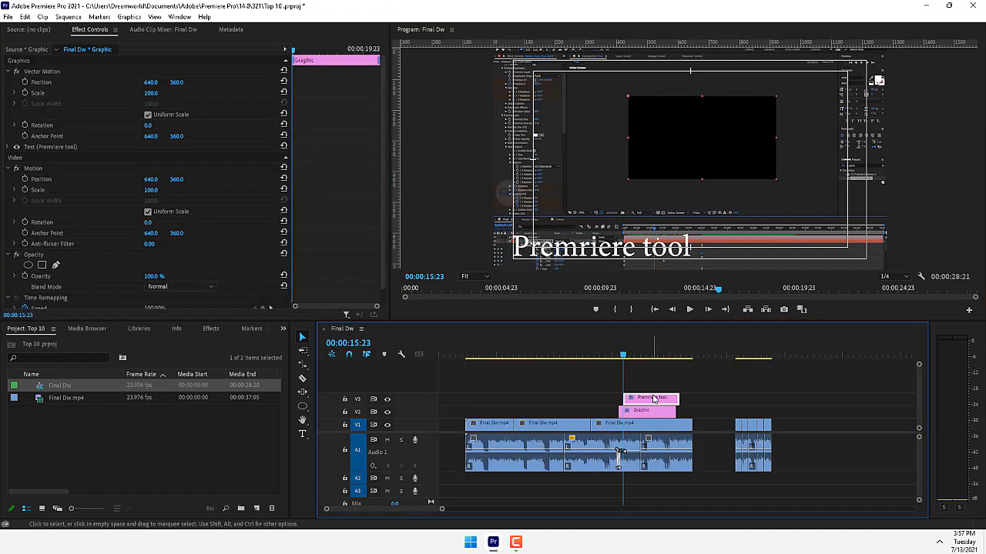
key(ctrl+d)
drag(615, 355, 681, 368)
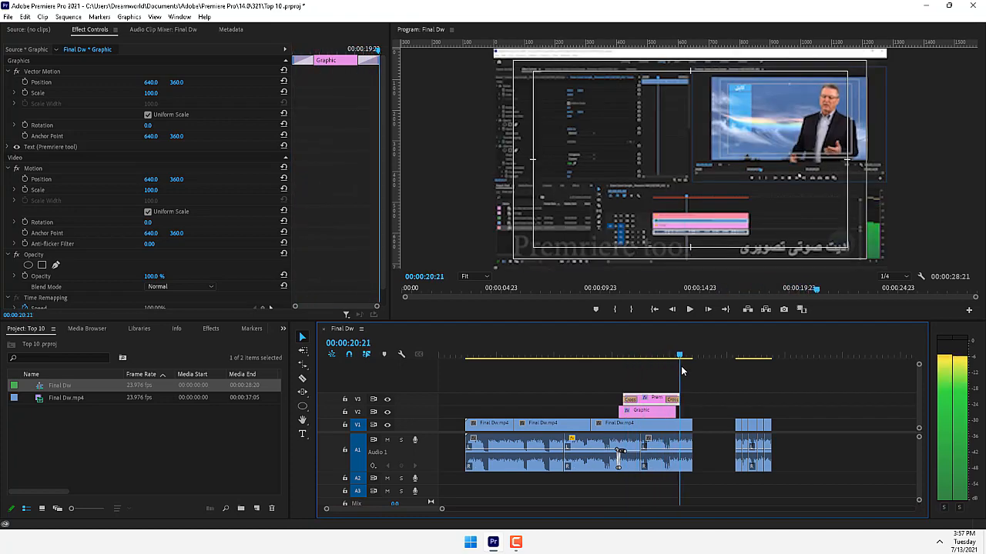
Reactivate the Type Tool.
click(302, 436)
click(564, 383)
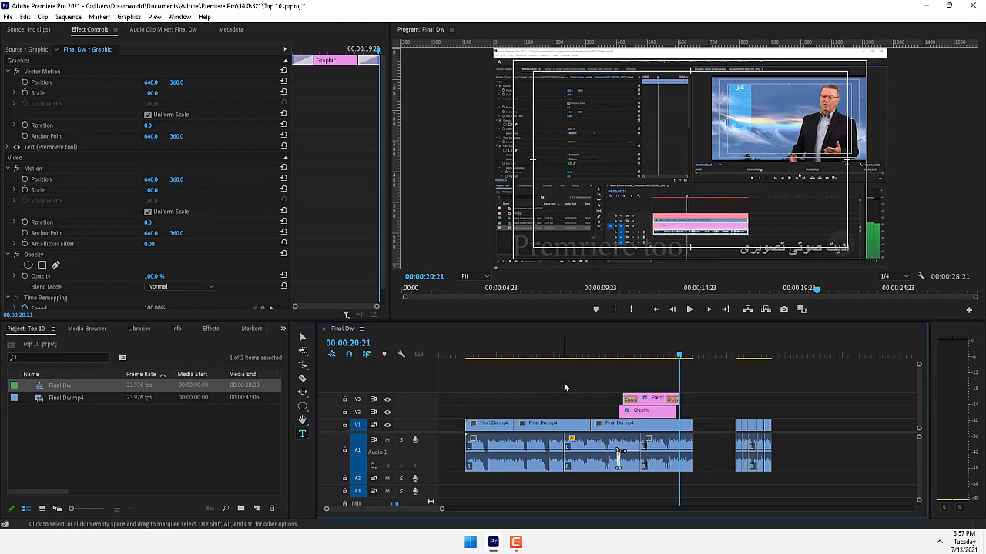